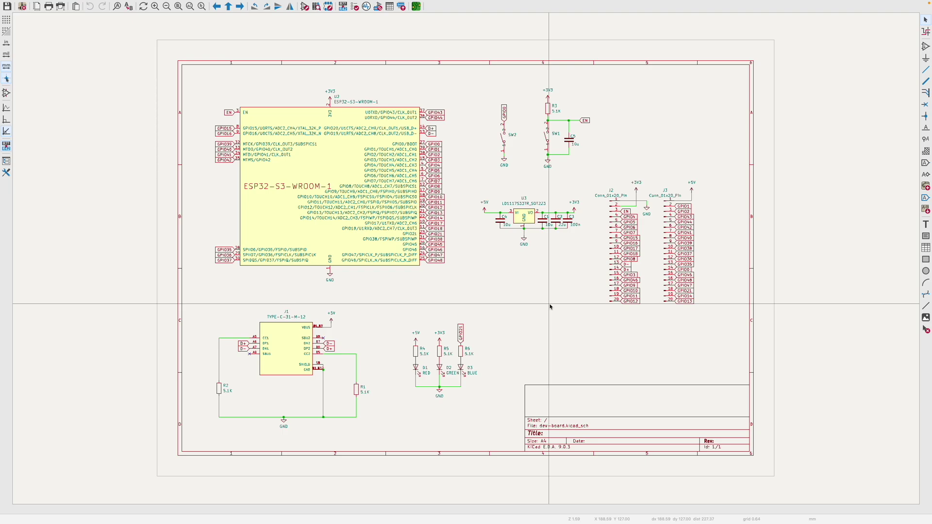
Check the values of input capacitor C4 and output capacitor C1.
{"action": "scroll", "coordinate": [283, 210], "scroll_direction": "up", "scroll_amount": 3}
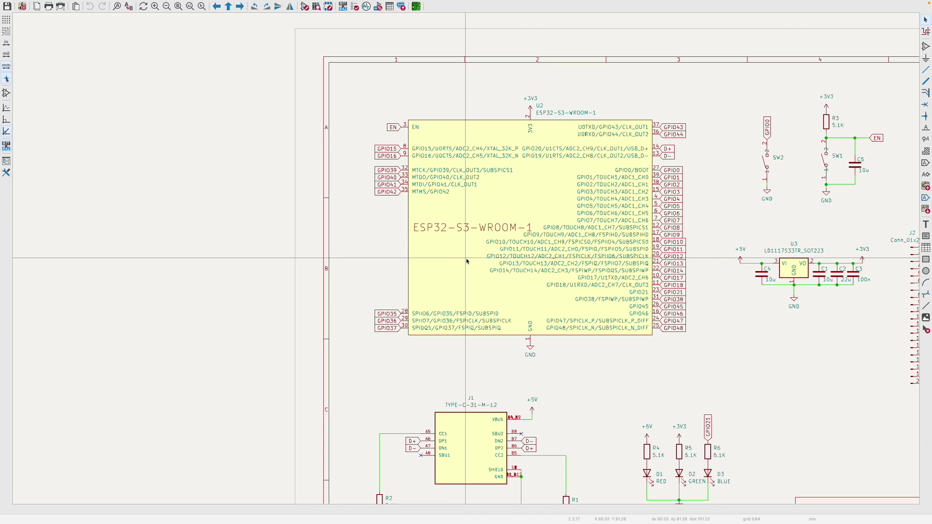
{"action": "scroll", "coordinate": [466, 261], "scroll_direction": "up", "scroll_amount": 1}
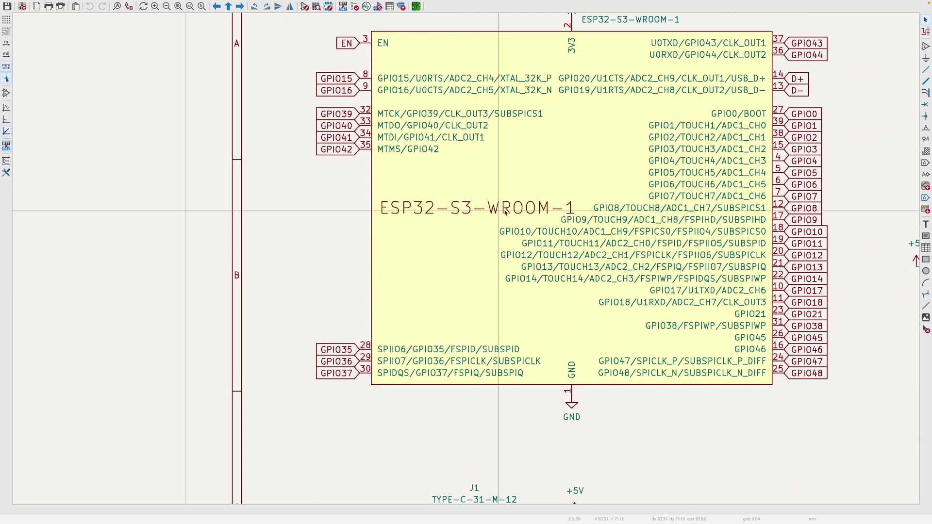
{"action": "scroll", "coordinate": [532, 209], "scroll_direction": "down", "scroll_amount": 3}
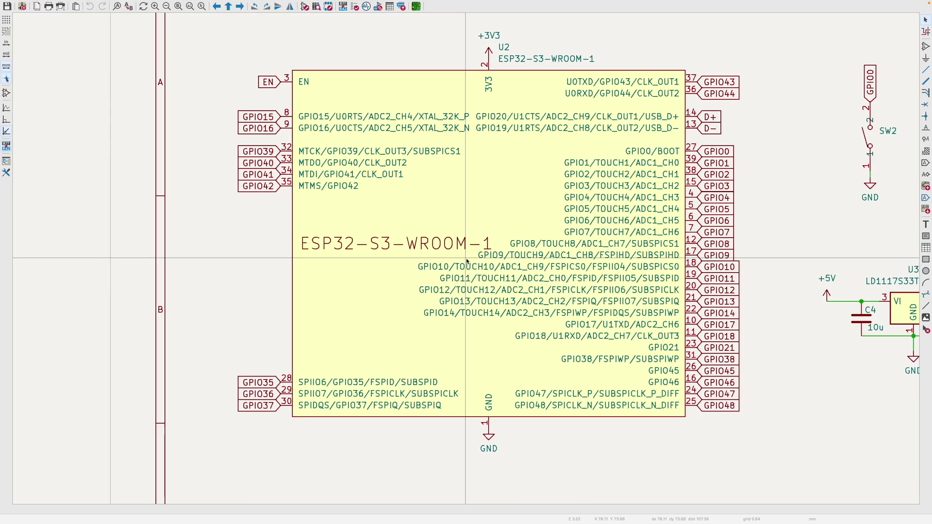
{"action": "scroll", "coordinate": [686, 279], "scroll_direction": "up", "scroll_amount": 5}
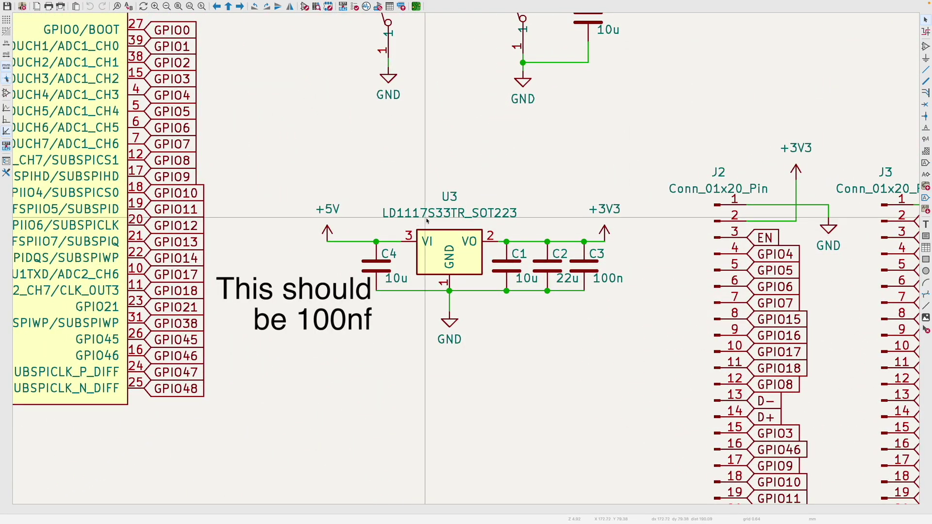
{"action": "left_click", "coordinate": [380, 275]}
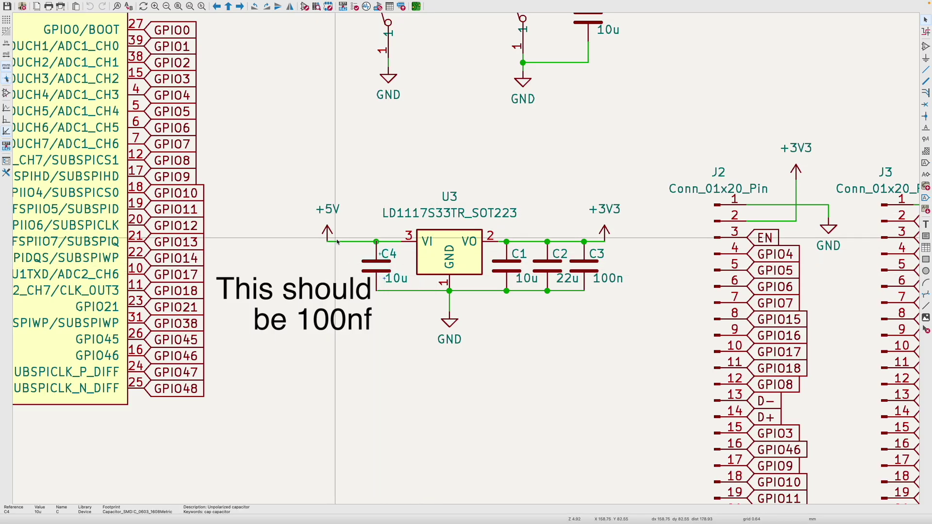
{"action": "left_click", "coordinate": [510, 276]}
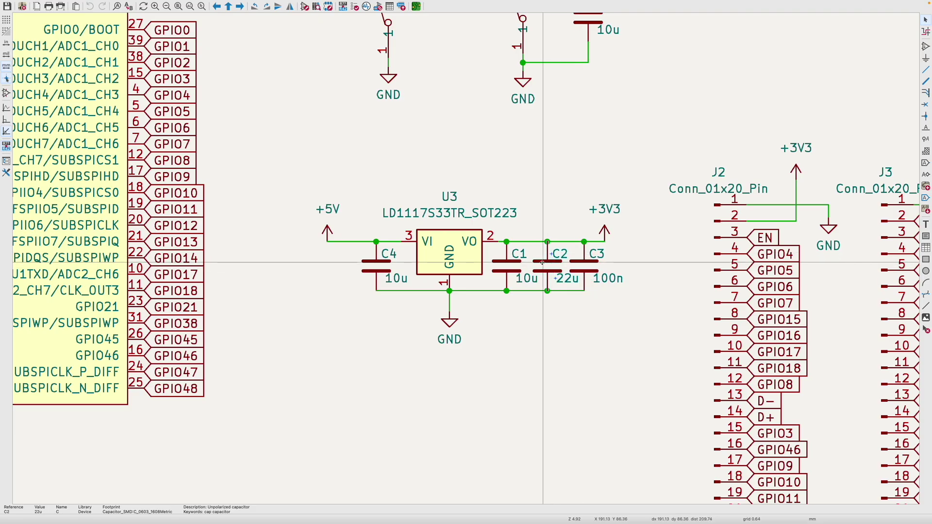
Inspect the GPIO21 label that feeds the blue LED.
{"action": "scroll", "coordinate": [543, 262], "scroll_direction": "down", "scroll_amount": 4}
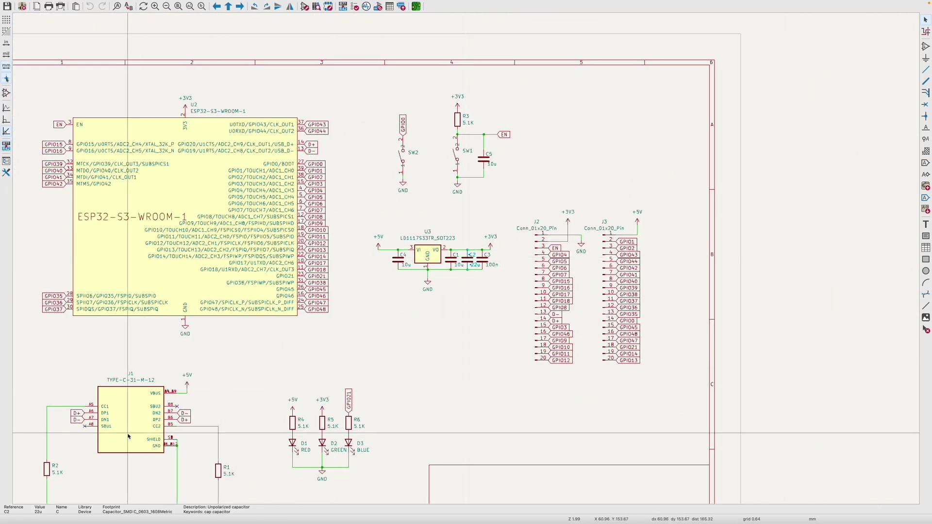
{"action": "scroll", "coordinate": [128, 436], "scroll_direction": "up", "scroll_amount": 3}
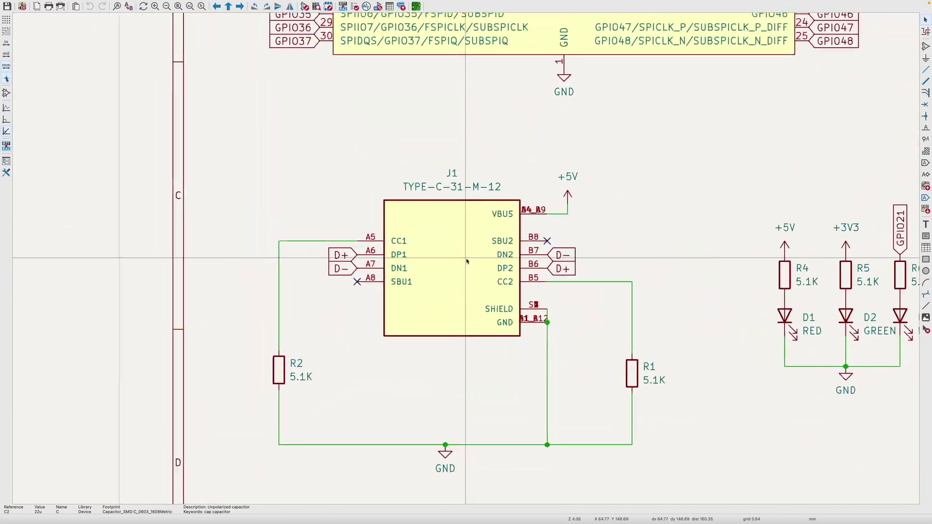
{"action": "scroll", "coordinate": [466, 261], "scroll_direction": "up", "scroll_amount": 1}
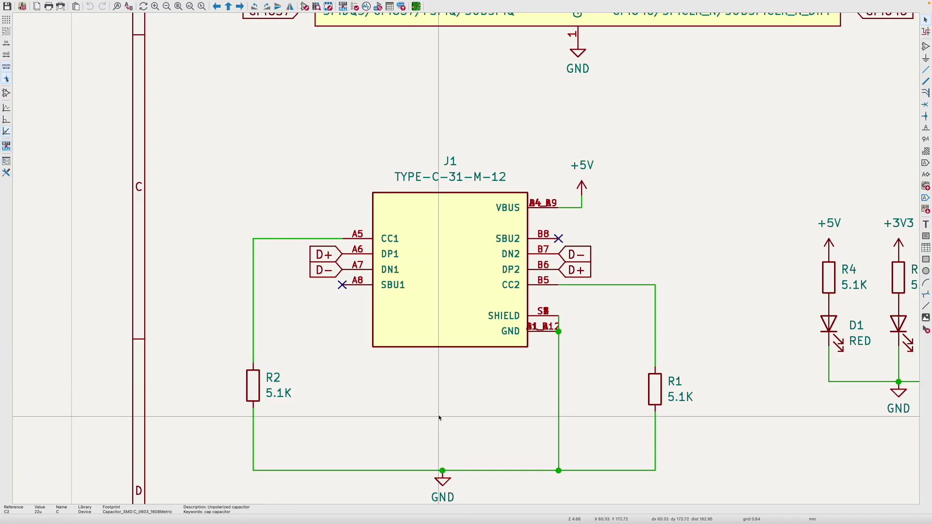
{"action": "scroll", "coordinate": [438, 416], "scroll_direction": "down", "scroll_amount": 4}
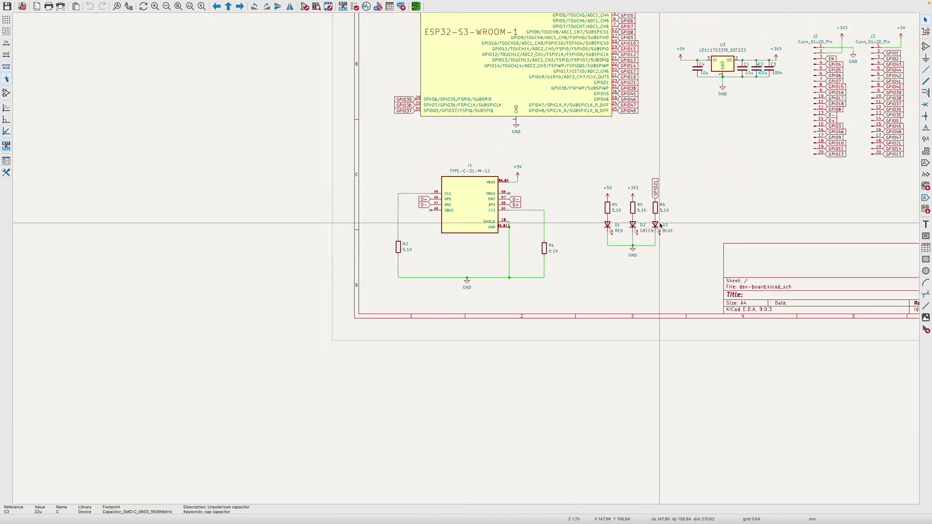
{"action": "scroll", "coordinate": [633, 195], "scroll_direction": "up", "scroll_amount": 5}
{"action": "scroll", "coordinate": [466, 261], "scroll_direction": "up", "scroll_amount": 1}
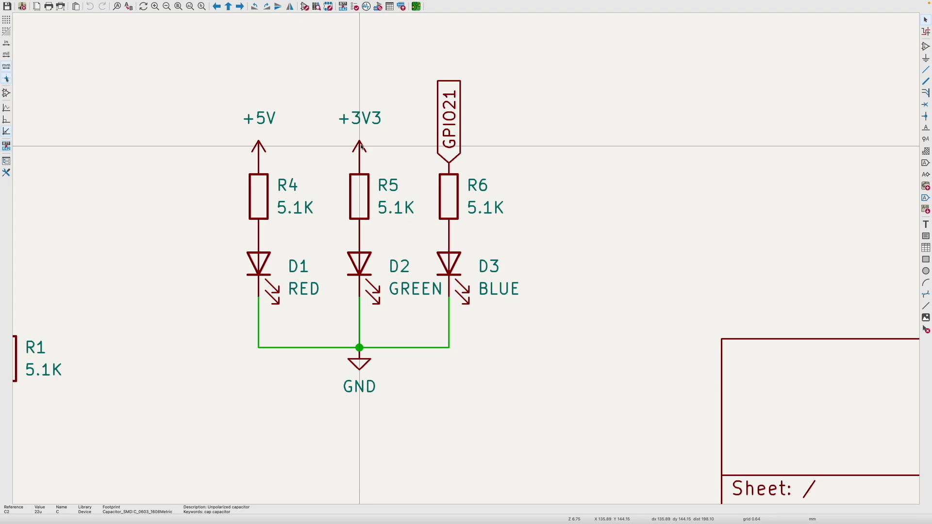
{"action": "left_click", "coordinate": [451, 145]}
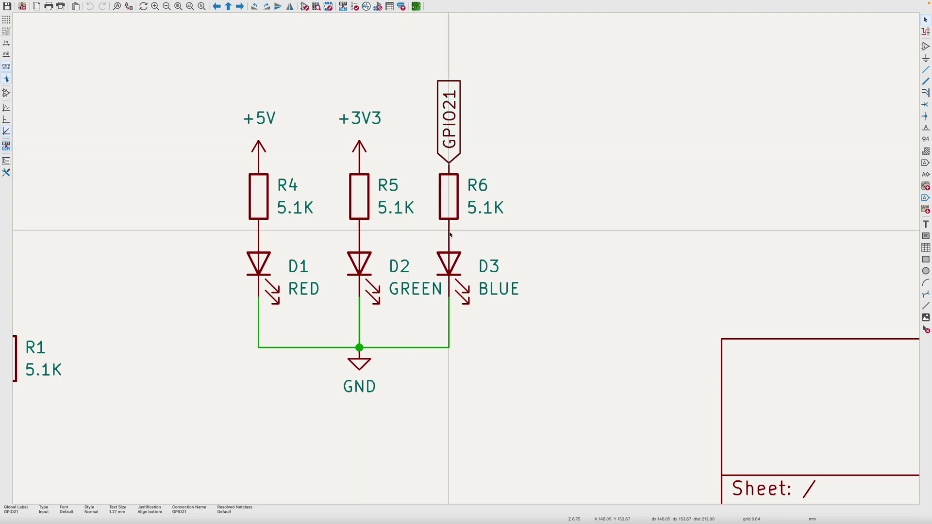
Review the reset circuit, checking the EN net label and R3 pull-up resistor.
{"action": "scroll", "coordinate": [461, 183], "scroll_direction": "down", "scroll_amount": 2}
{"action": "scroll", "coordinate": [465, 261], "scroll_direction": "down", "scroll_amount": 5}
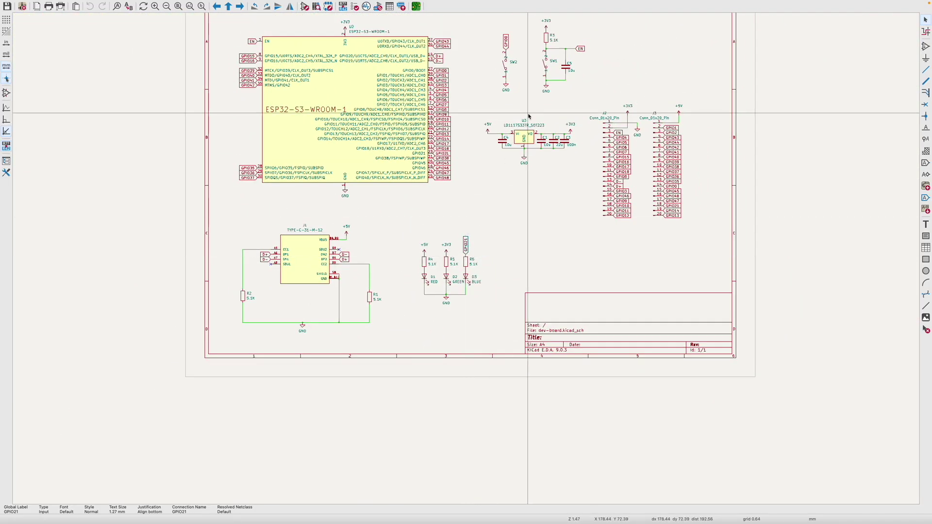
{"action": "scroll", "coordinate": [528, 116], "scroll_direction": "up", "scroll_amount": 4}
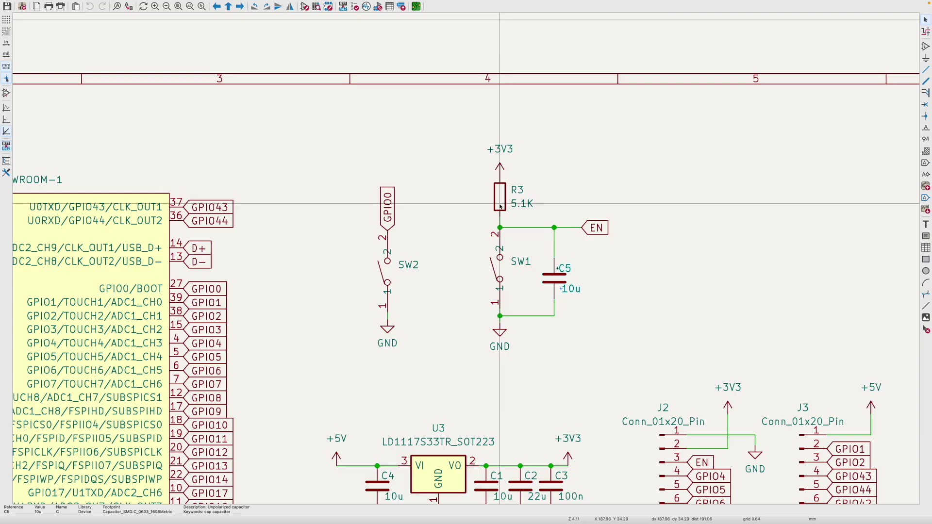
{"action": "key", "text": "F4"}
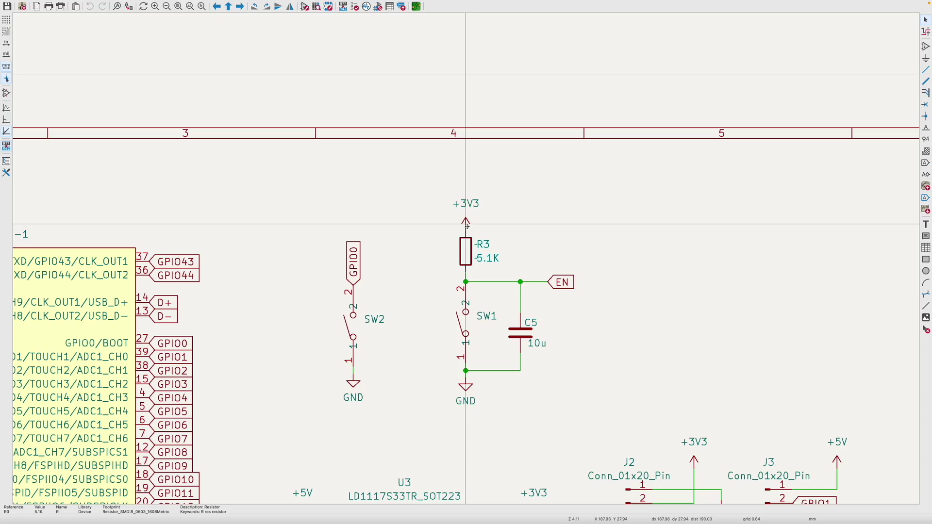
{"action": "key", "text": "F4"}
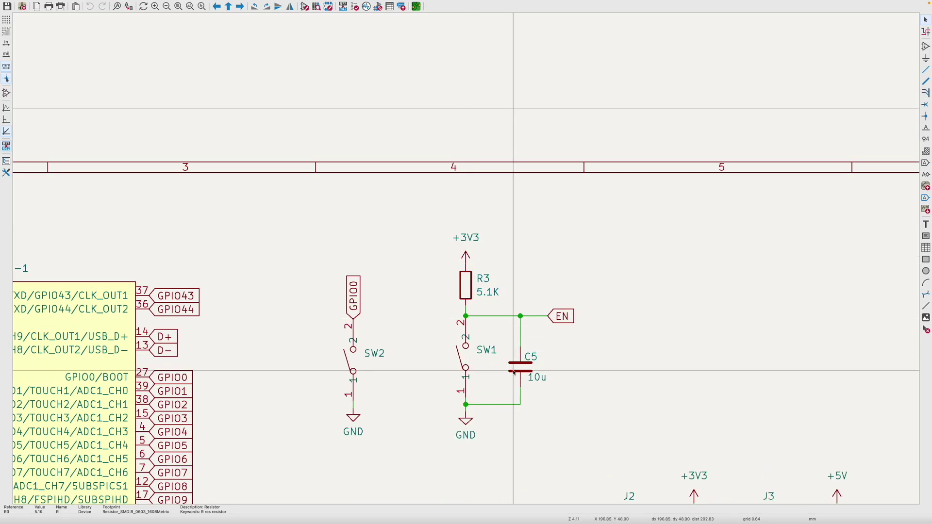
{"action": "left_click", "coordinate": [562, 317]}
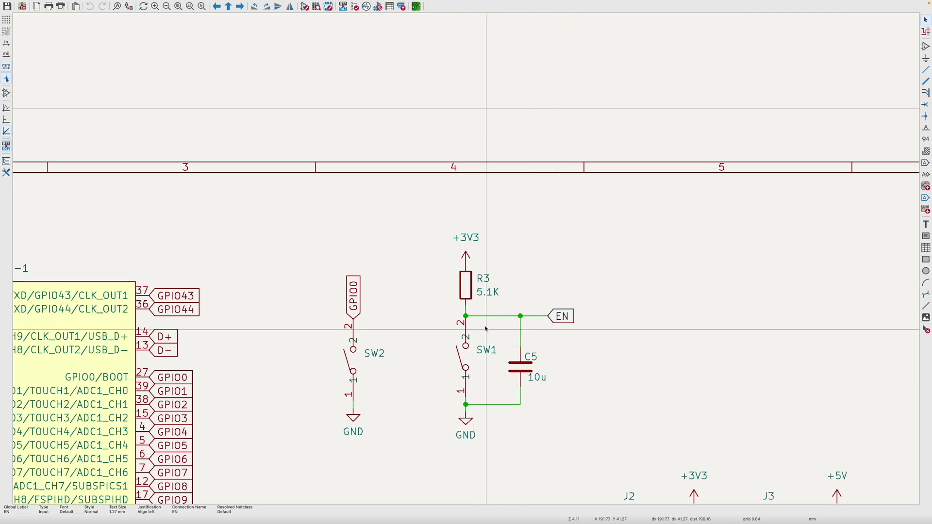
{"action": "left_click", "coordinate": [465, 285]}
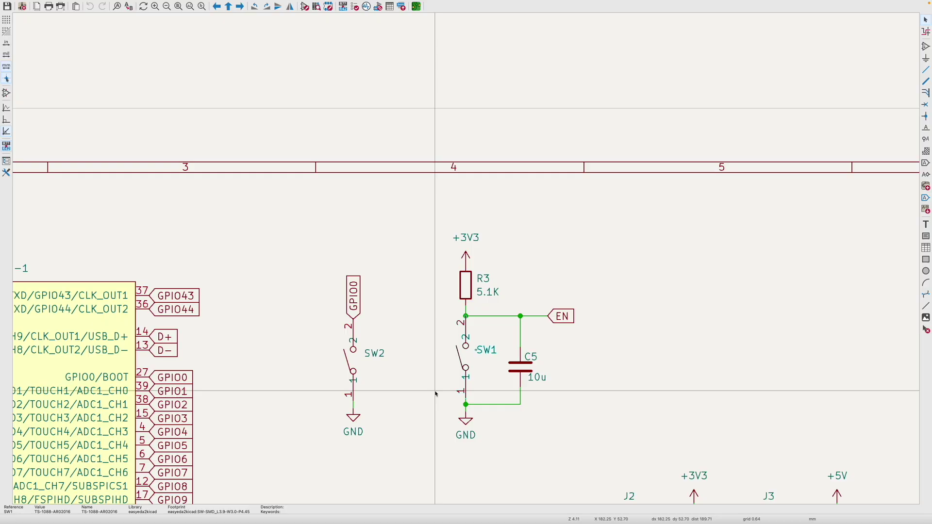
Inspect the D+ label on J2 and GPIO47/GPIO48 on J3, then switch to the Espressif library page.
{"action": "scroll", "coordinate": [435, 394], "scroll_direction": "down", "scroll_amount": 5}
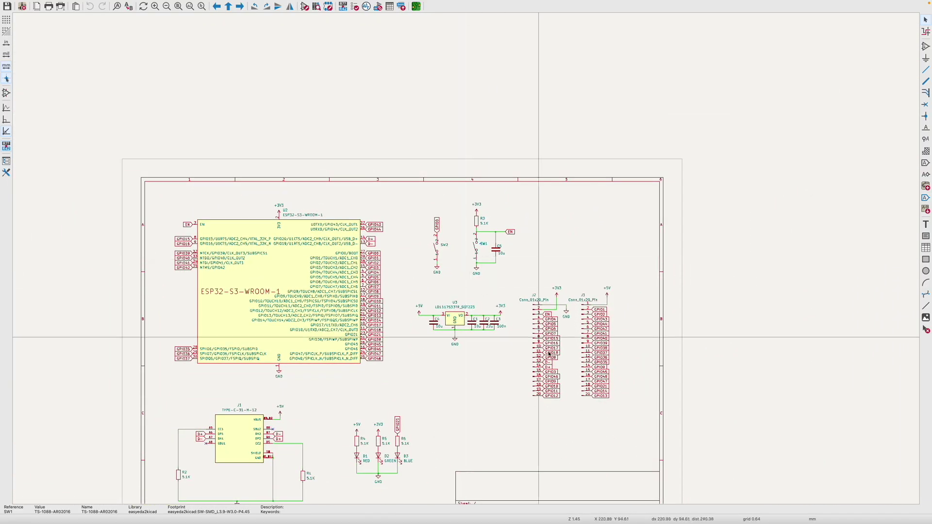
{"action": "scroll", "coordinate": [572, 358], "scroll_direction": "up", "scroll_amount": 5}
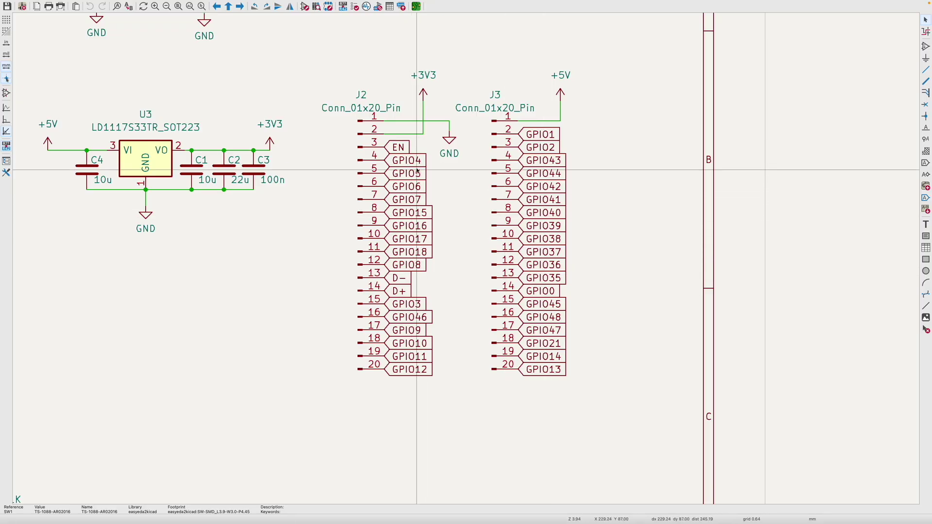
{"action": "scroll", "coordinate": [451, 282], "scroll_direction": "down", "scroll_amount": 2}
{"action": "scroll", "coordinate": [451, 281], "scroll_direction": "left", "scroll_amount": 1}
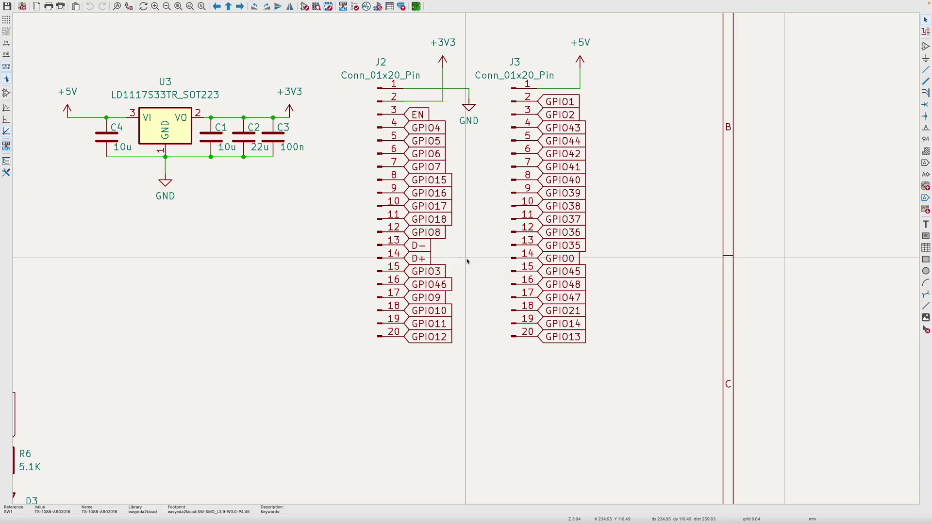
{"action": "left_click", "coordinate": [423, 257]}
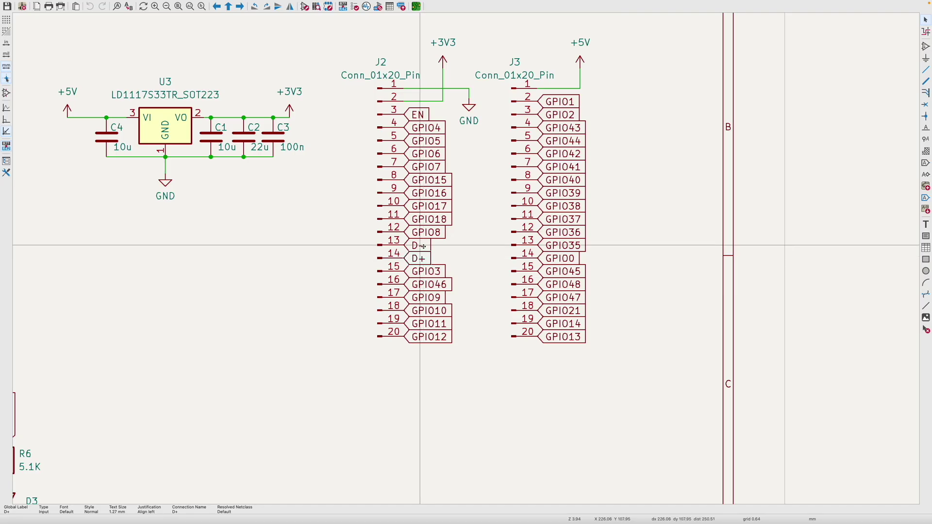
{"action": "left_click", "coordinate": [558, 297]}
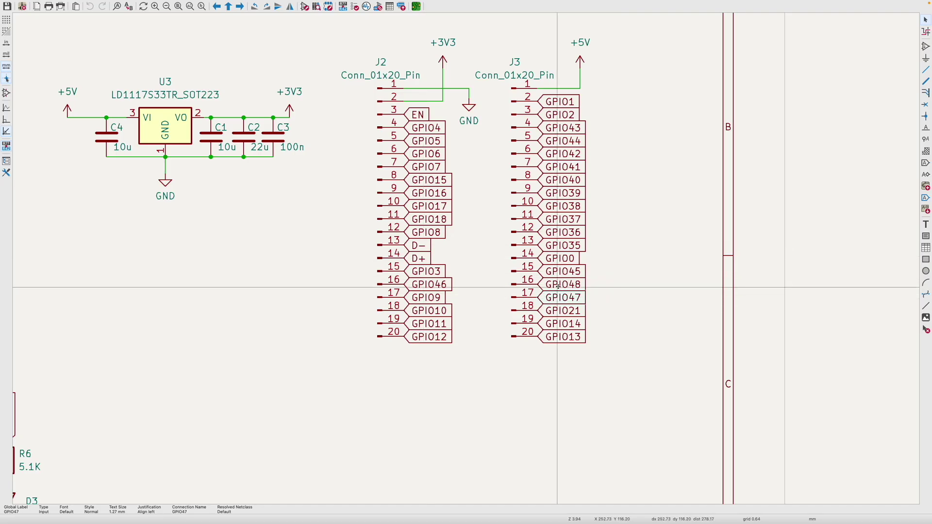
{"action": "left_click", "coordinate": [558, 286]}
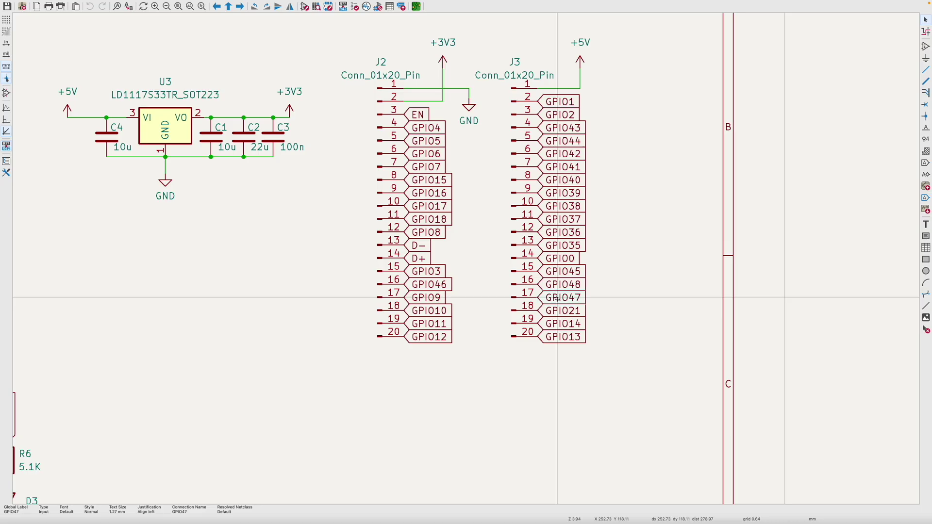
{"action": "scroll", "coordinate": [557, 297], "scroll_direction": "down", "scroll_amount": 4}
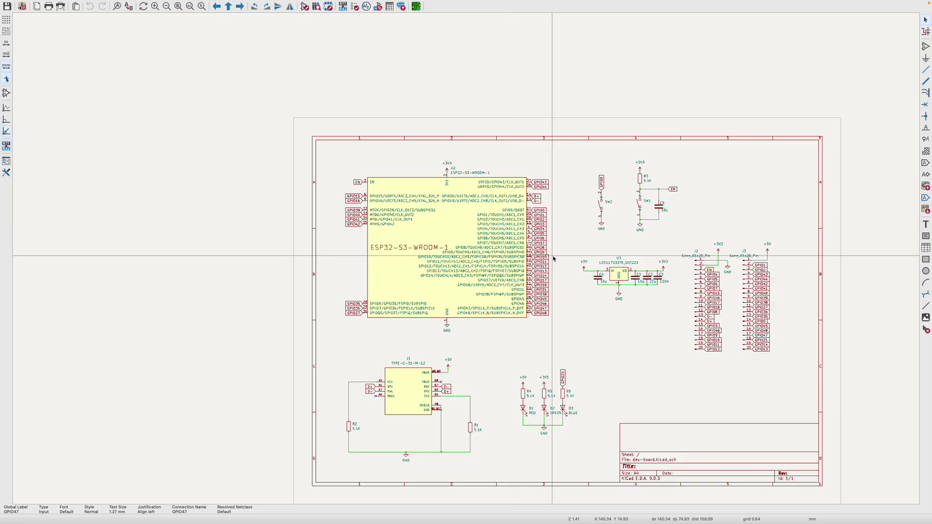
{"action": "key", "text": "ctrl+Right"}
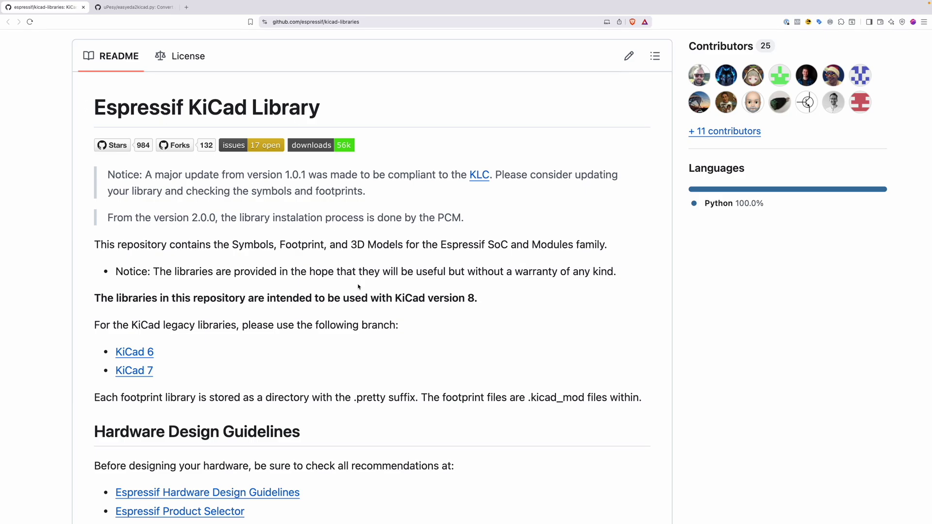
Skim the Espressif KiCad Library page, view the easyeda2kicad README, then return to the schematic.
{"action": "scroll", "coordinate": [358, 286], "scroll_direction": "down", "scroll_amount": 10}
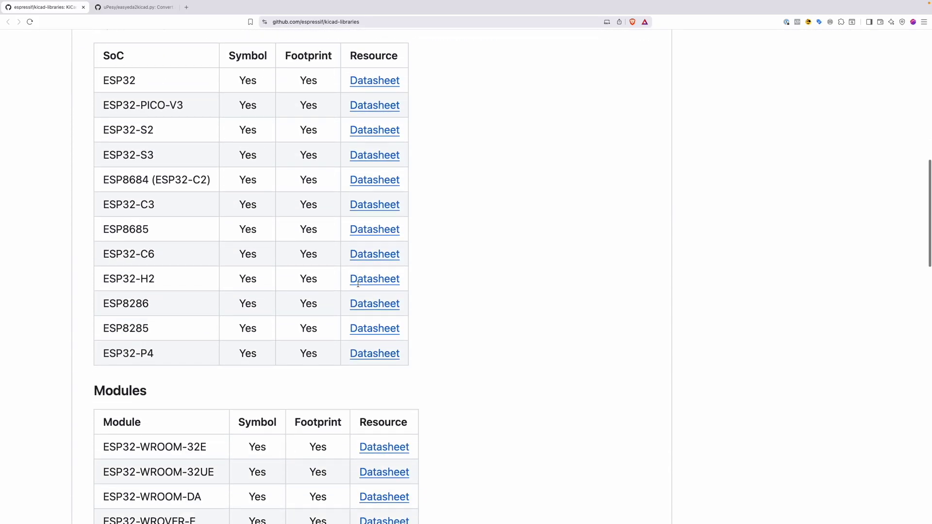
{"action": "scroll", "coordinate": [358, 286], "scroll_direction": "up", "scroll_amount": 5}
{"action": "scroll", "coordinate": [358, 286], "scroll_direction": "up", "scroll_amount": 2}
{"action": "scroll", "coordinate": [358, 287], "scroll_direction": "down", "scroll_amount": 12}
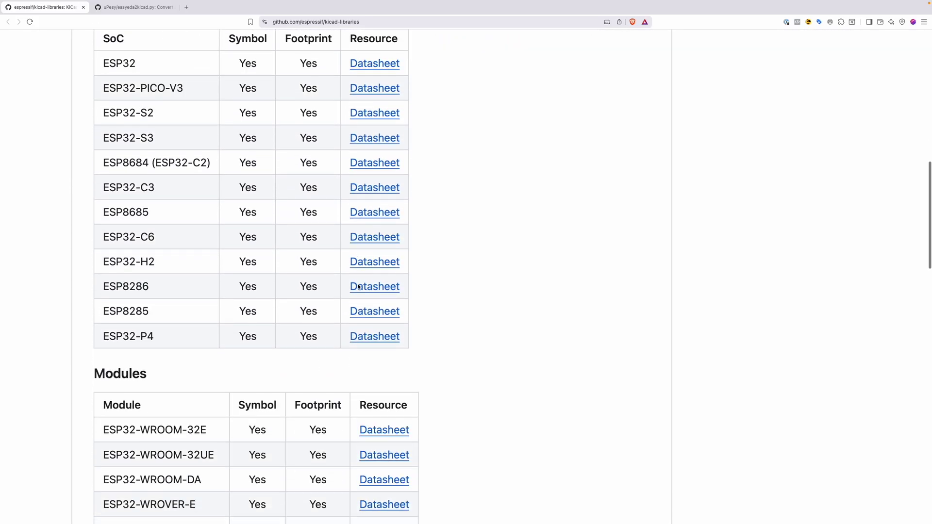
{"action": "scroll", "coordinate": [358, 286], "scroll_direction": "down", "scroll_amount": 10}
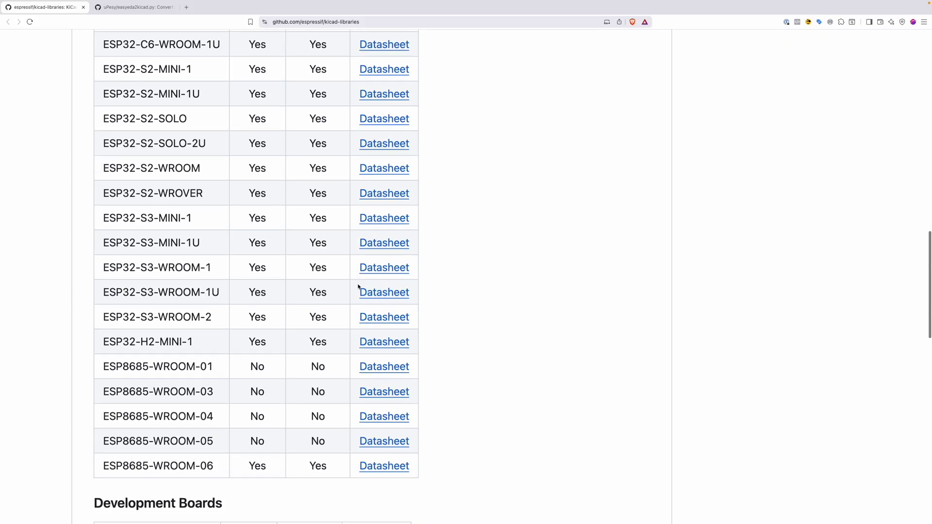
{"action": "scroll", "coordinate": [358, 286], "scroll_direction": "down", "scroll_amount": 8}
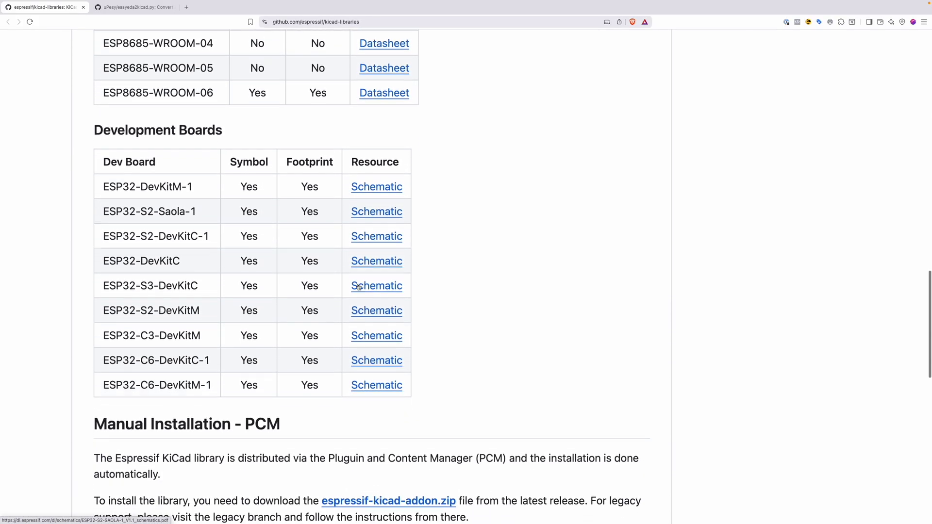
{"action": "scroll", "coordinate": [358, 286], "scroll_direction": "up", "scroll_amount": 20}
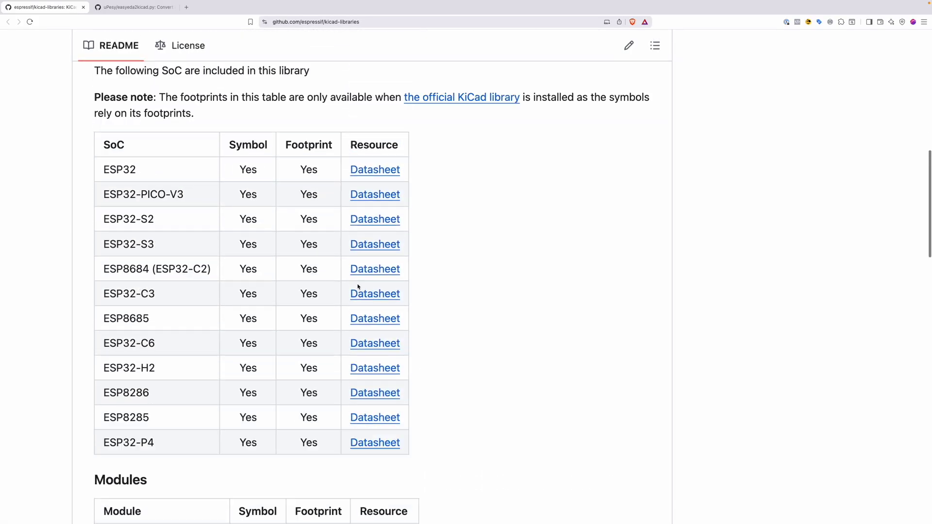
{"action": "left_click", "coordinate": [132, 9]}
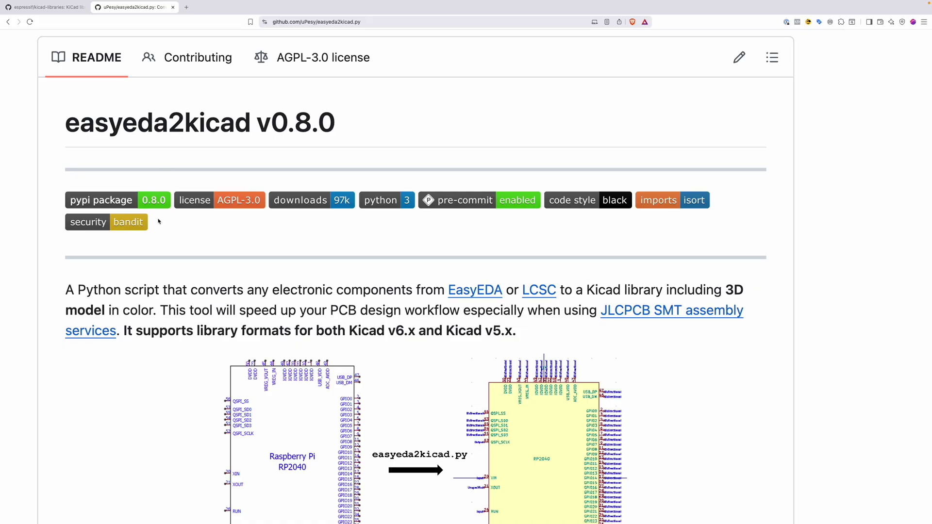
{"action": "key", "text": "super+Tab"}
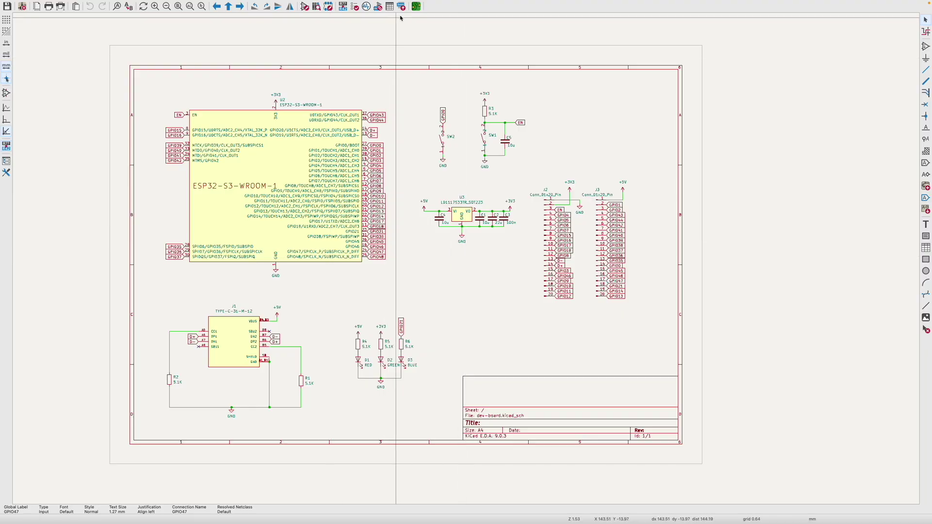
Switch to the PCB Editor and center the dev-board layout in view.
{"action": "key", "text": "super+Tab"}
{"action": "scroll", "coordinate": [505, 185], "scroll_direction": "down", "scroll_amount": 8}
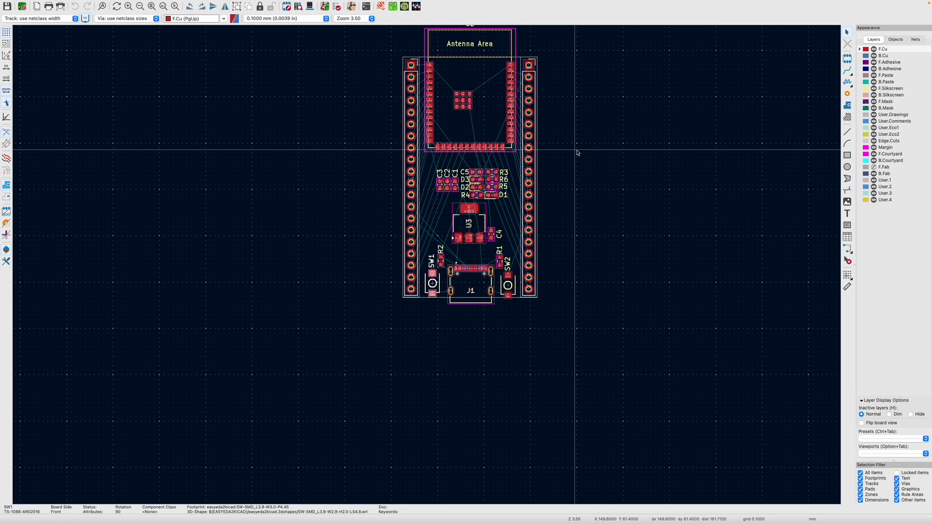
{"action": "middle_click_drag", "start_coordinate": [576, 150], "coordinate": [528, 223]}
{"action": "scroll", "coordinate": [433, 244], "scroll_direction": "up", "scroll_amount": 3}
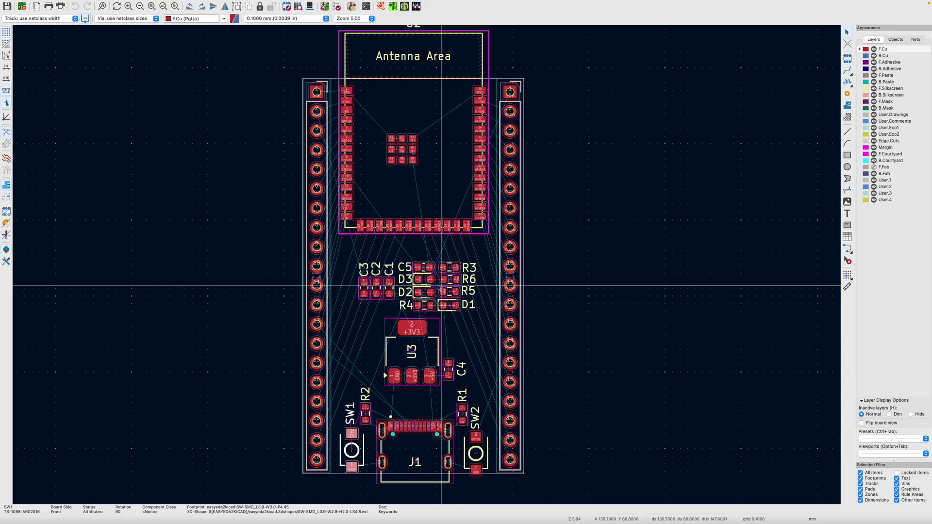
{"action": "scroll", "coordinate": [427, 300], "scroll_direction": "up", "scroll_amount": 3}
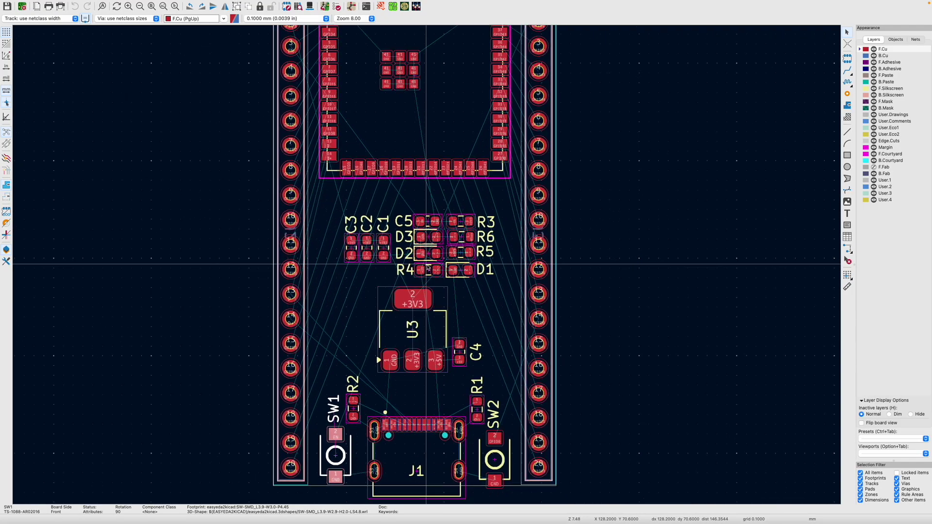
{"action": "scroll", "coordinate": [428, 268], "scroll_direction": "up", "scroll_amount": 2}
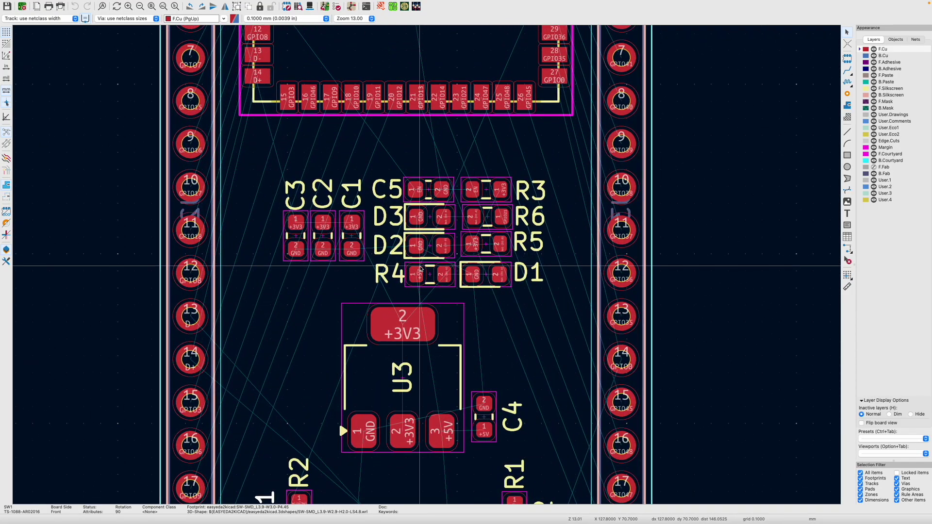
Select footprints D1, R3, C5, C1–C3, C4 and R2 to check their details.
{"action": "left_click", "coordinate": [483, 274]}
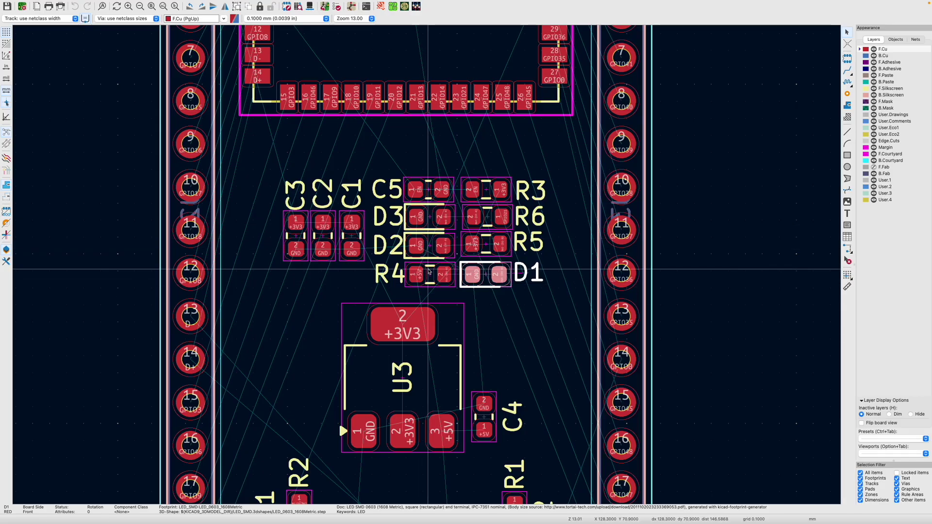
{"action": "left_click", "coordinate": [414, 190]}
{"action": "left_click", "coordinate": [482, 193]}
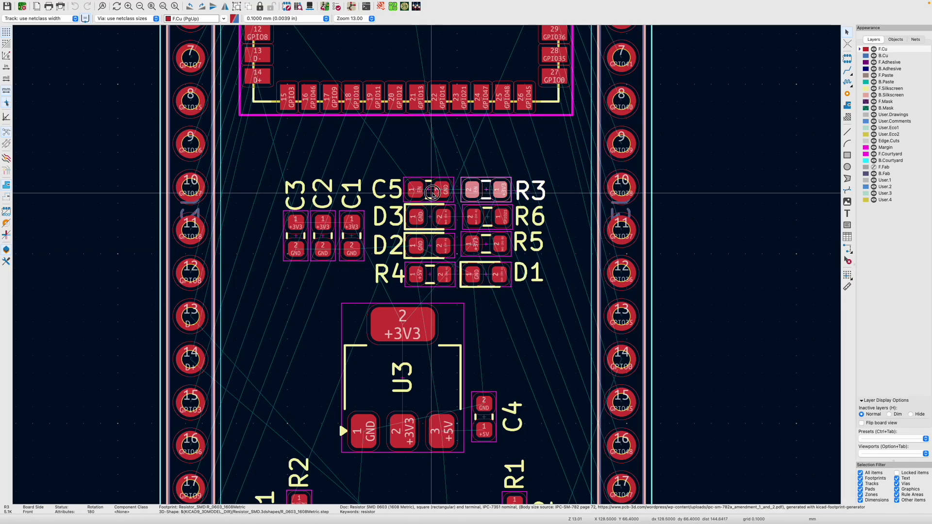
{"action": "left_click", "coordinate": [432, 192]}
{"action": "left_click_drag", "start_coordinate": [270, 170], "coordinate": [366, 277]}
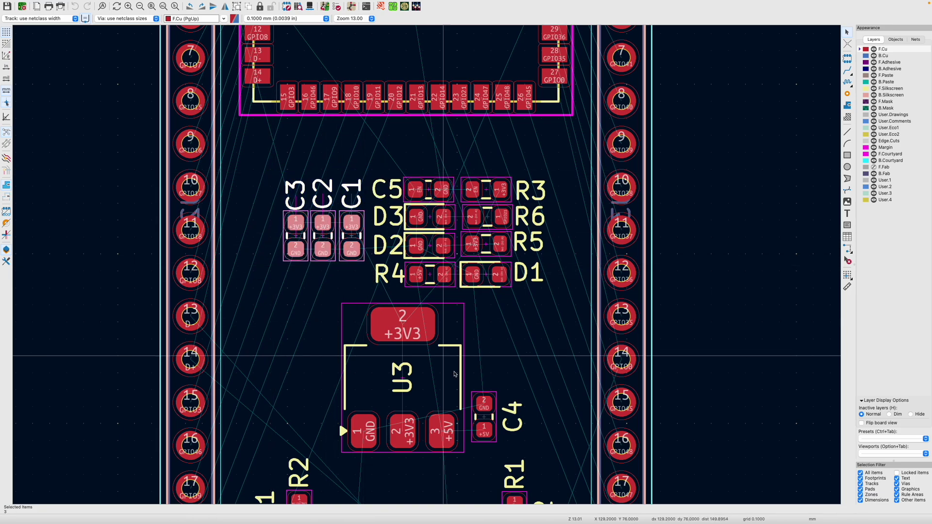
{"action": "left_click", "coordinate": [484, 416]}
{"action": "scroll", "coordinate": [484, 416], "scroll_direction": "down", "scroll_amount": 2}
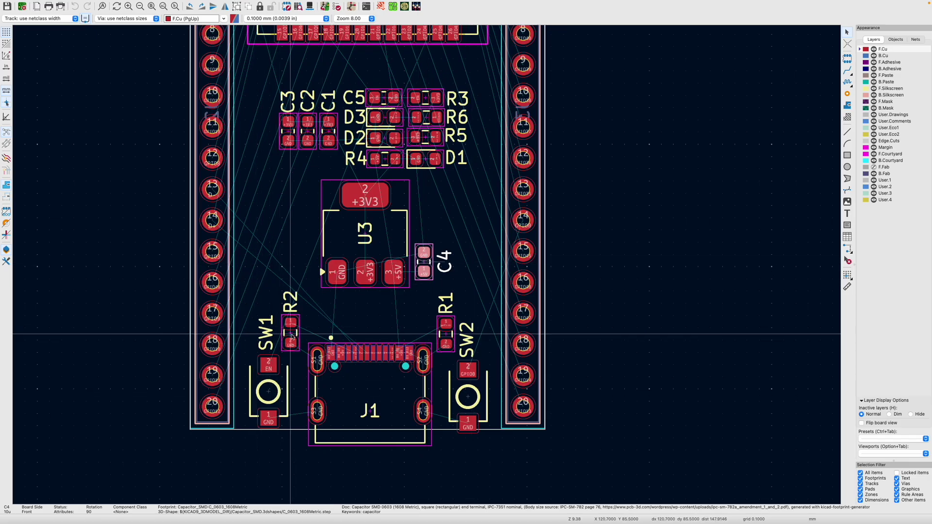
{"action": "left_click", "coordinate": [290, 334]}
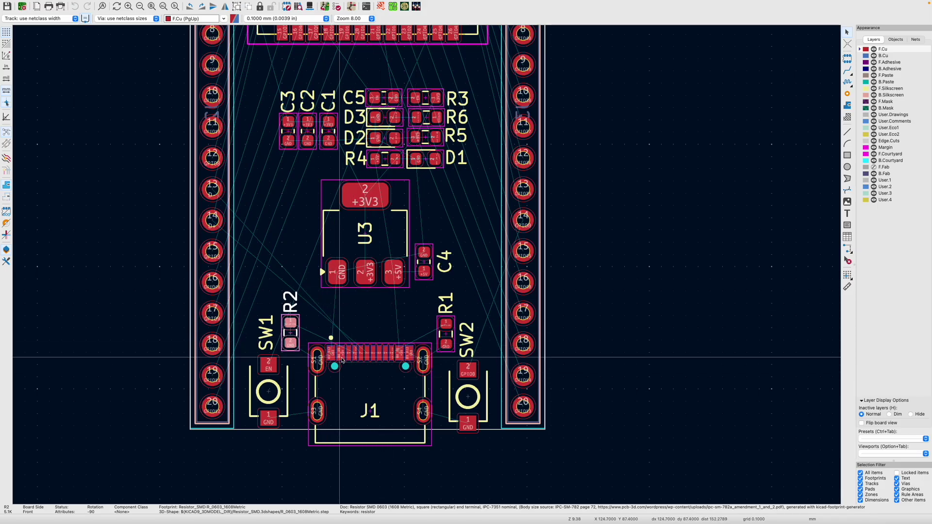
Show the board's nets and Default/Power net classes in the Appearance panel.
{"action": "scroll", "coordinate": [379, 356], "scroll_direction": "up", "scroll_amount": 5}
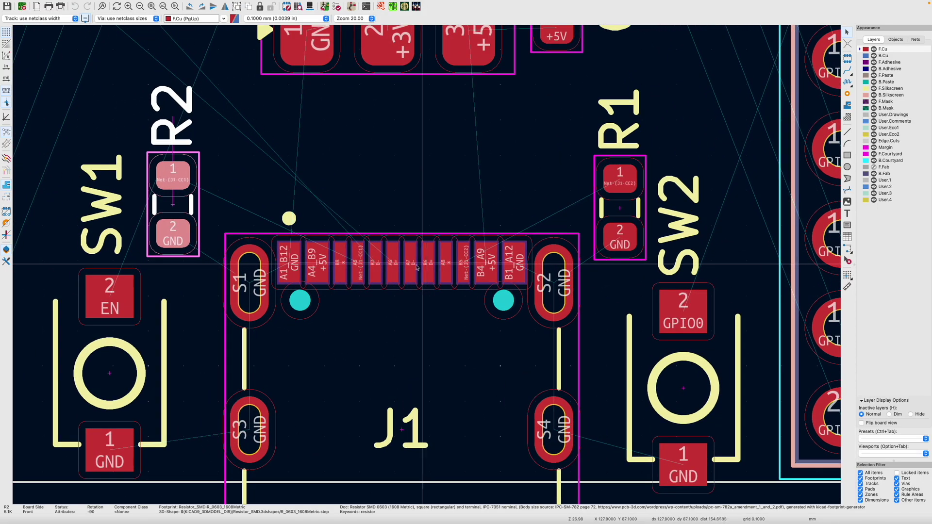
{"action": "scroll", "coordinate": [485, 262], "scroll_direction": "down", "scroll_amount": 1}
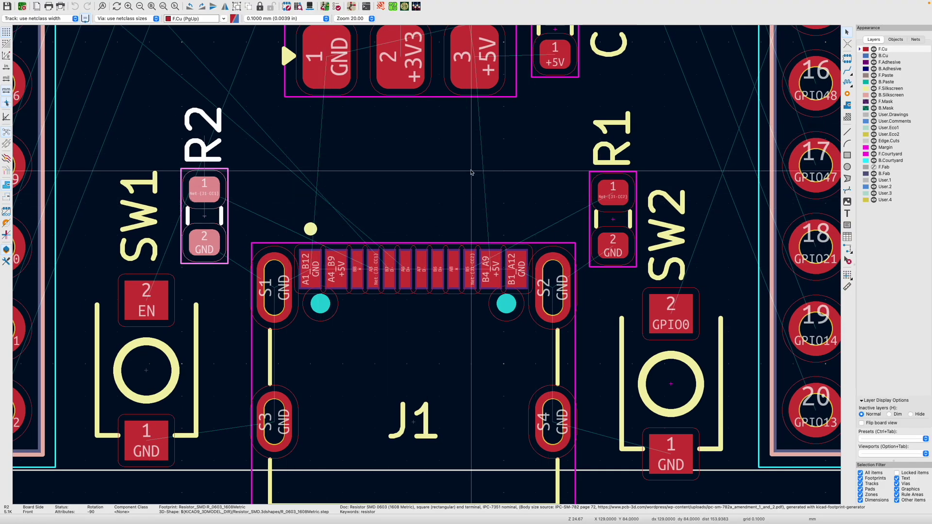
{"action": "scroll", "coordinate": [471, 173], "scroll_direction": "down", "scroll_amount": 3}
{"action": "scroll", "coordinate": [427, 267], "scroll_direction": "down", "scroll_amount": 8}
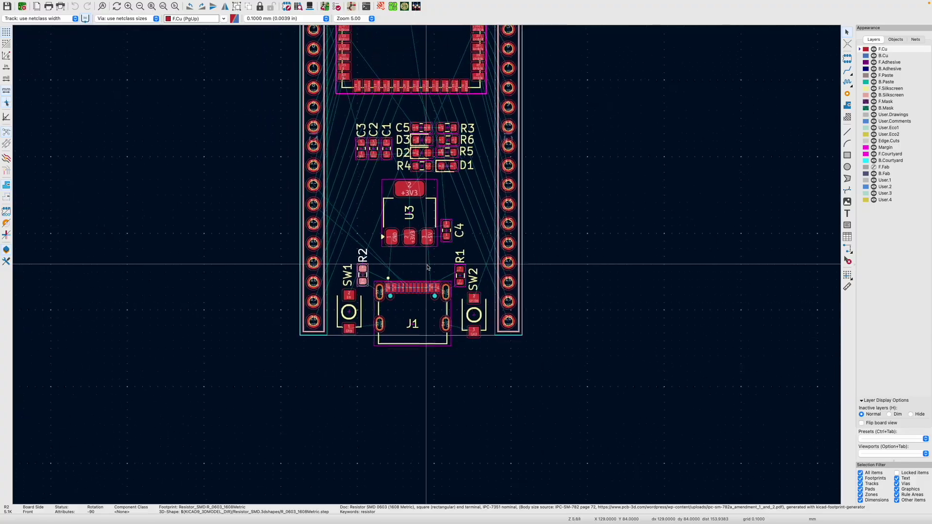
{"action": "scroll", "coordinate": [427, 266], "scroll_direction": "up", "scroll_amount": 3}
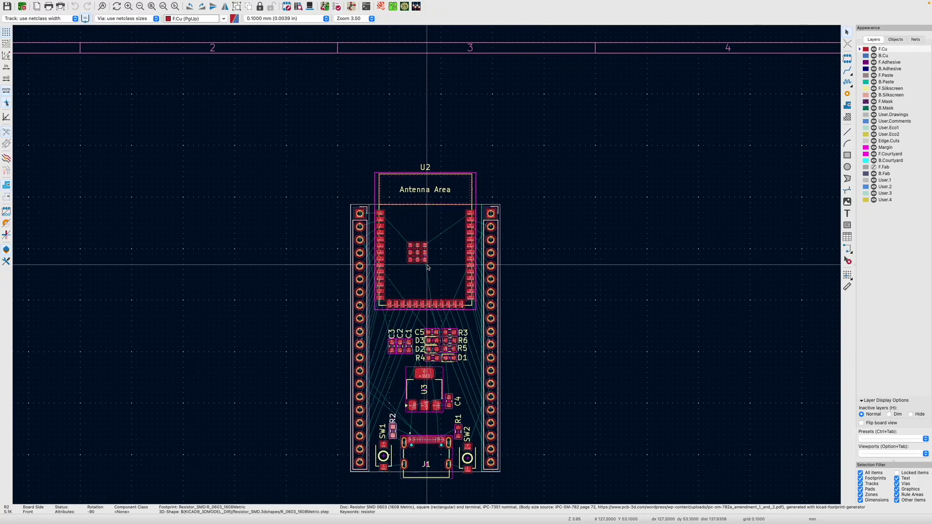
{"action": "scroll", "coordinate": [427, 267], "scroll_direction": "up", "scroll_amount": 1}
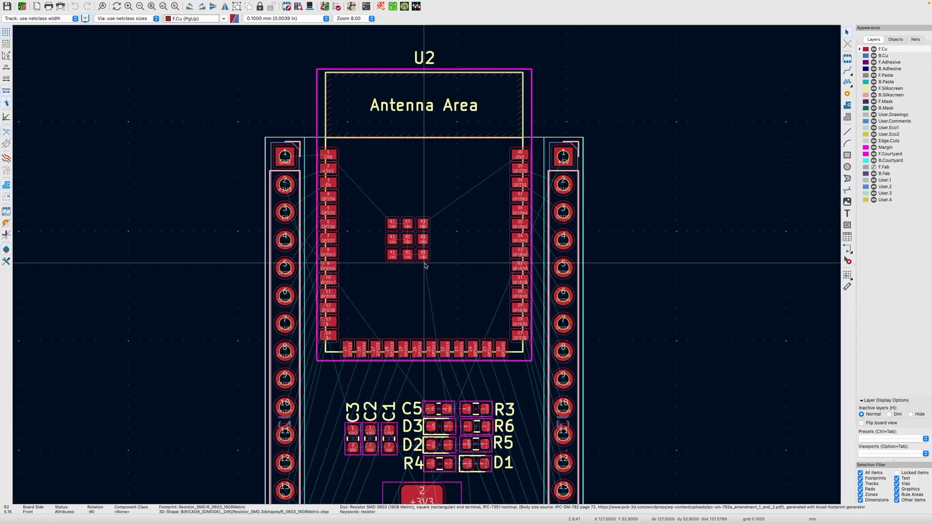
{"action": "left_click", "coordinate": [915, 40]}
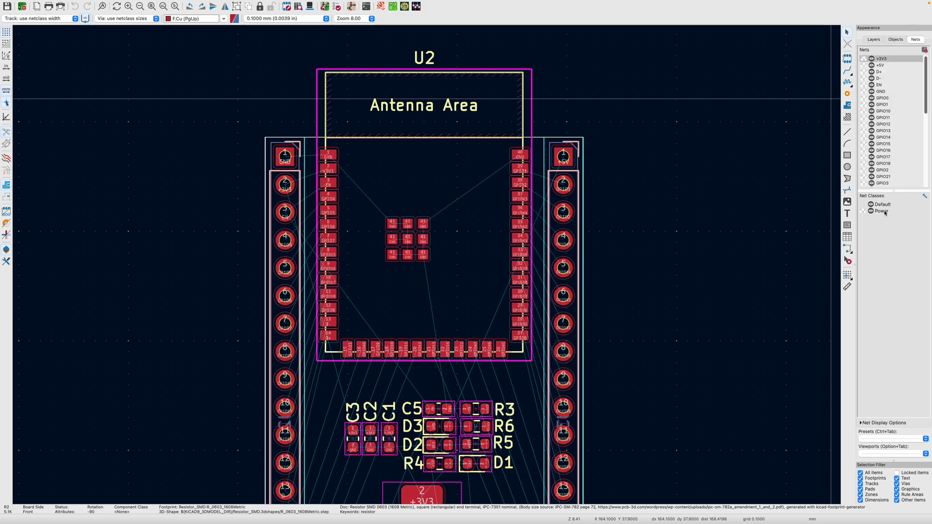
{"action": "left_click", "coordinate": [923, 197]}
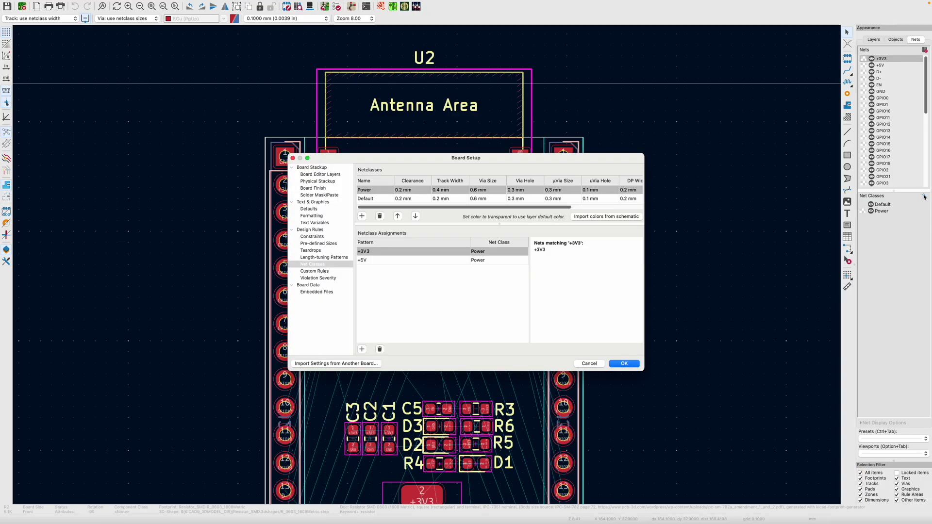
{"action": "double_click", "coordinate": [437, 199]}
{"action": "left_click", "coordinate": [432, 308]}
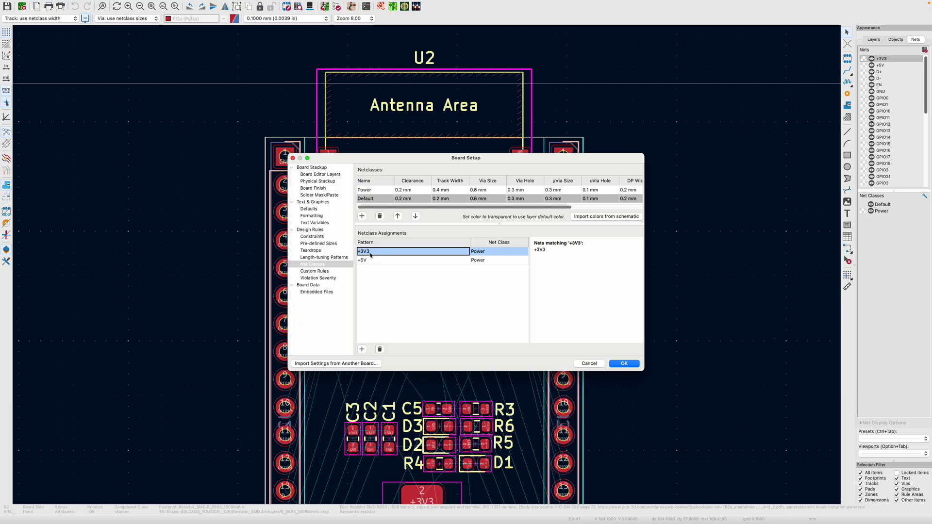
{"action": "left_click", "coordinate": [588, 365]}
{"action": "scroll", "coordinate": [418, 301], "scroll_direction": "down", "scroll_amount": 3}
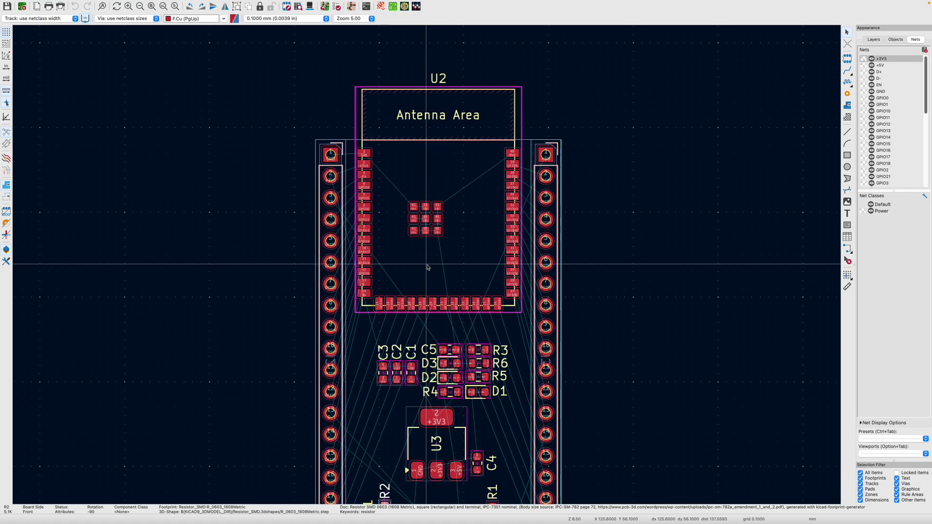
{"action": "scroll", "coordinate": [383, 282], "scroll_direction": "up", "scroll_amount": 5}
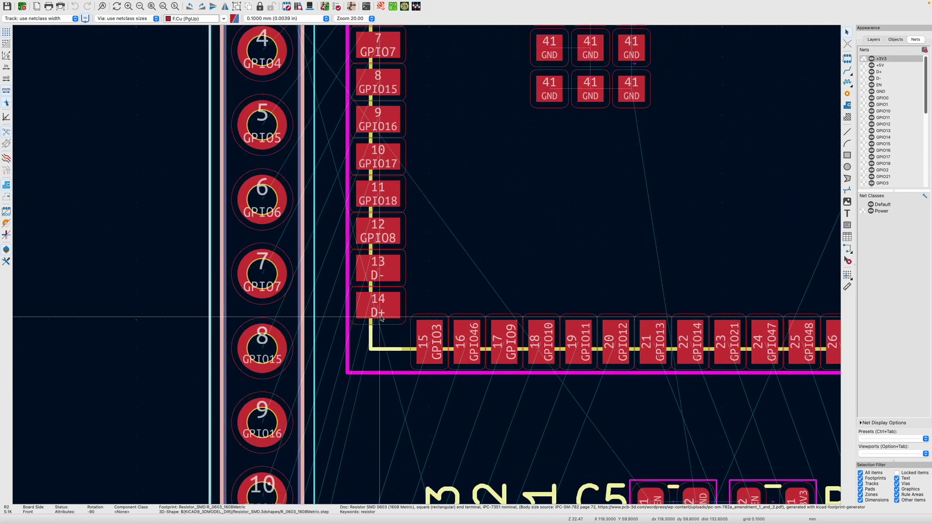
{"action": "scroll", "coordinate": [381, 317], "scroll_direction": "down", "scroll_amount": 1}
{"action": "scroll", "coordinate": [427, 250], "scroll_direction": "down", "scroll_amount": 2}
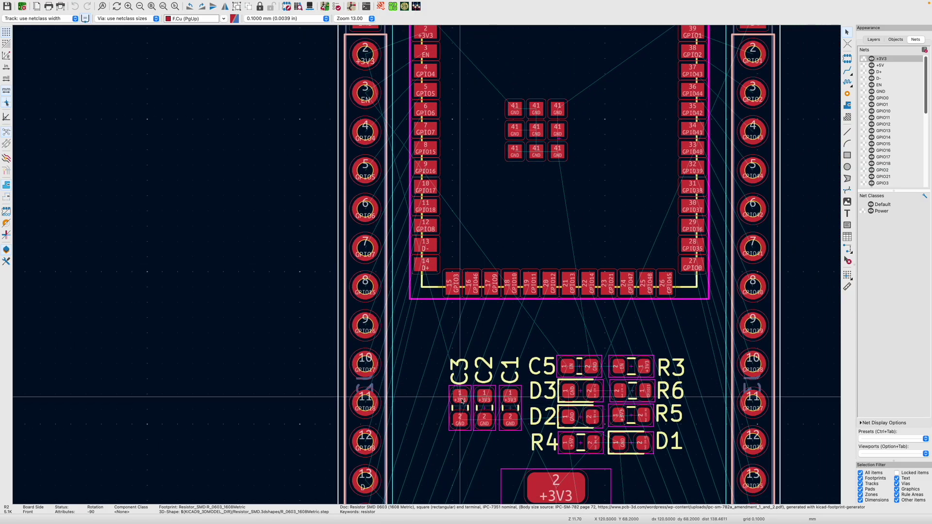
{"action": "scroll", "coordinate": [480, 404], "scroll_direction": "down", "scroll_amount": 2}
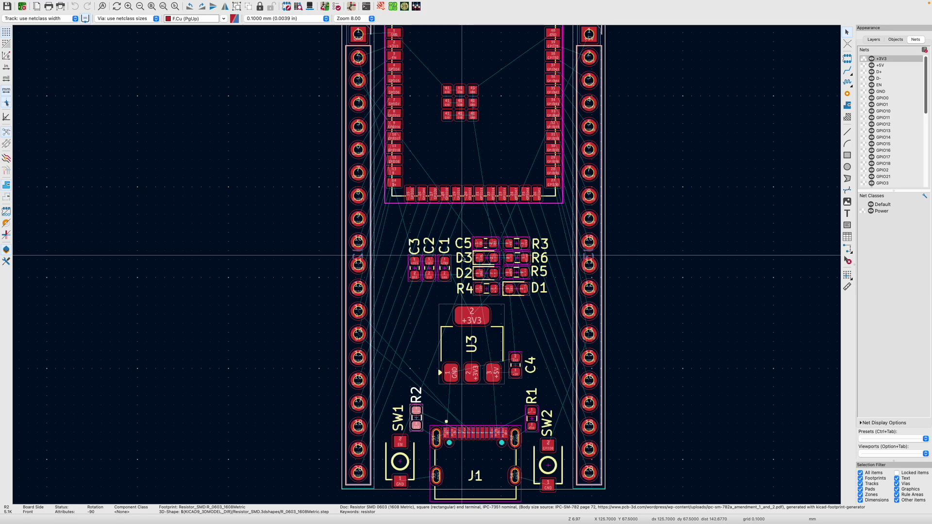
{"action": "scroll", "coordinate": [427, 267], "scroll_direction": "up", "scroll_amount": 2}
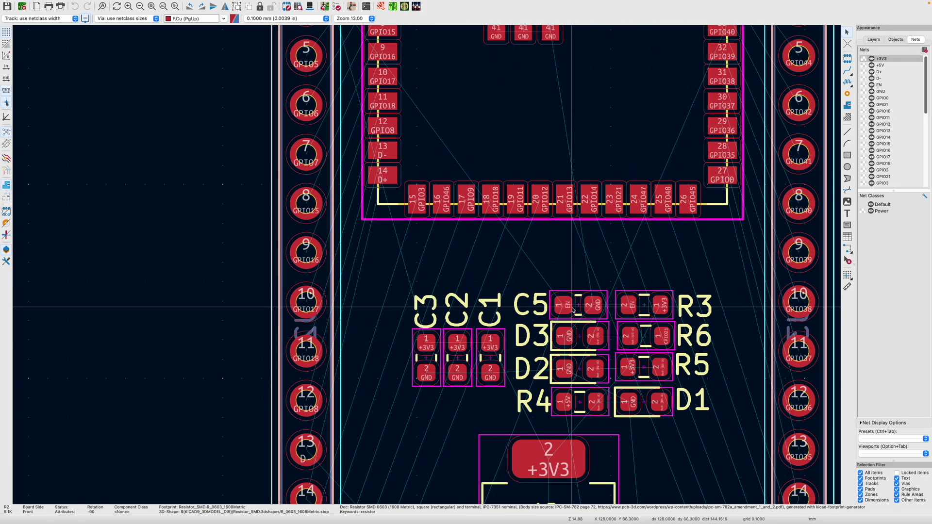
{"action": "scroll", "coordinate": [570, 309], "scroll_direction": "down", "scroll_amount": 3}
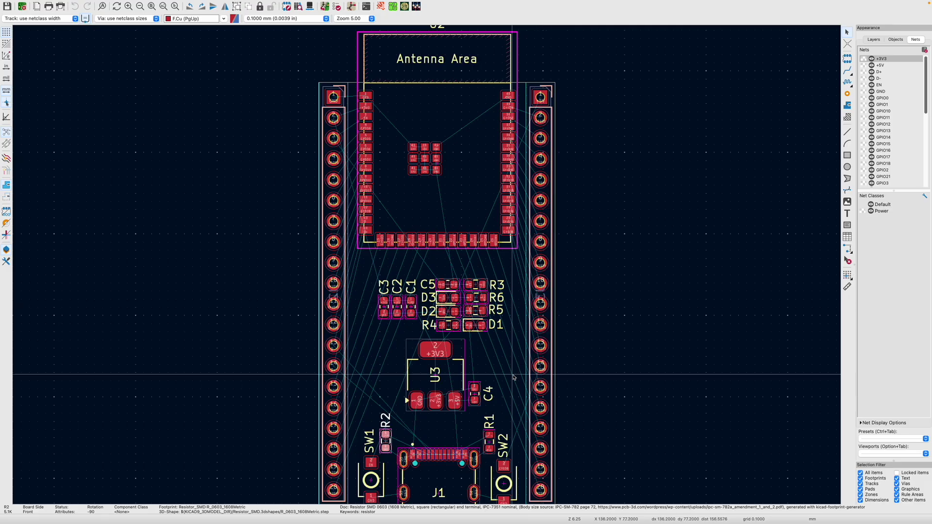
Clear the selection and open the board's 3D viewer.
{"action": "key", "text": "Escape"}
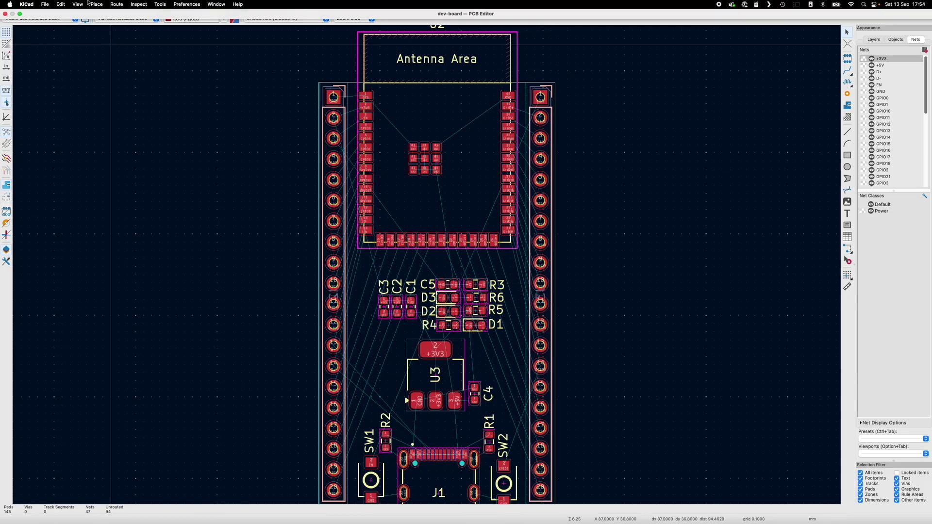
{"action": "left_click", "coordinate": [77, 4]}
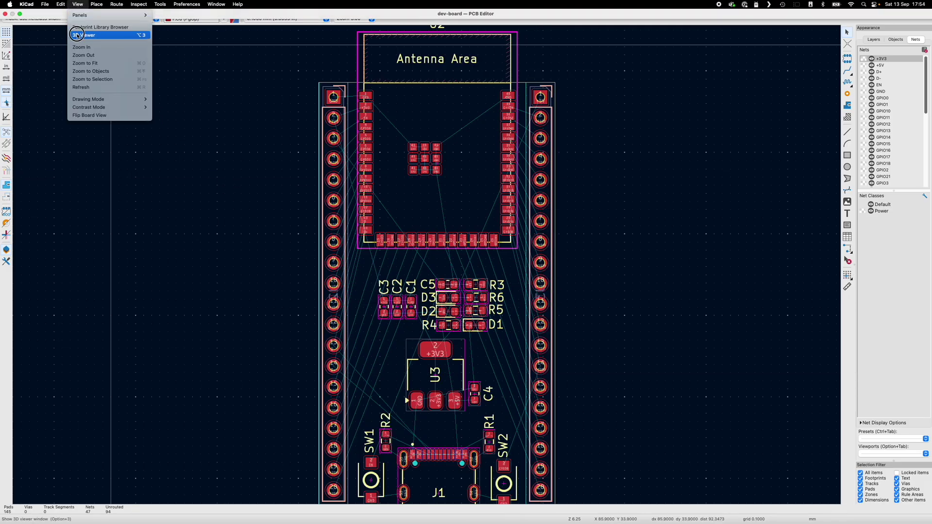
{"action": "left_click", "coordinate": [78, 35]}
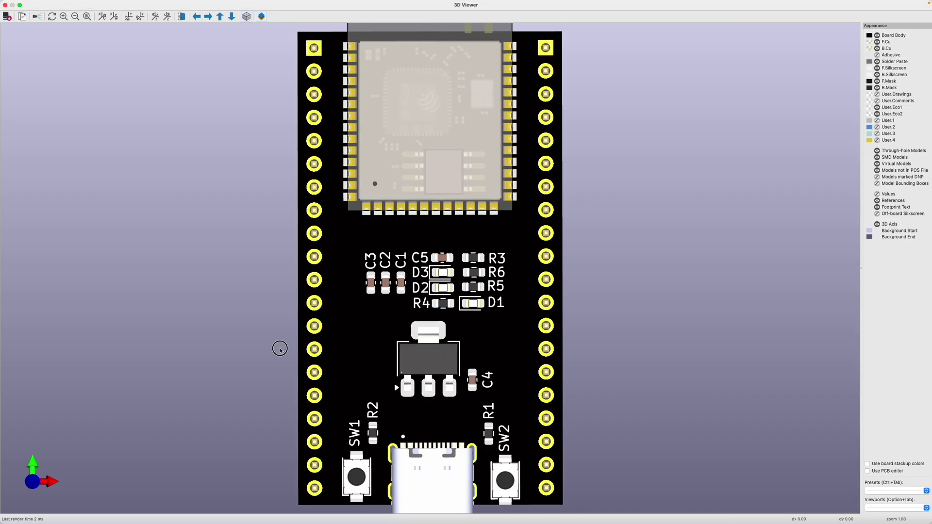
Orbit and tilt the 3D board to inspect its top, diagonal views and pin headers.
{"action": "left_click_drag", "start_coordinate": [281, 347], "coordinate": [652, 252]}
{"action": "left_click_drag", "start_coordinate": [455, 218], "coordinate": [172, 356]}
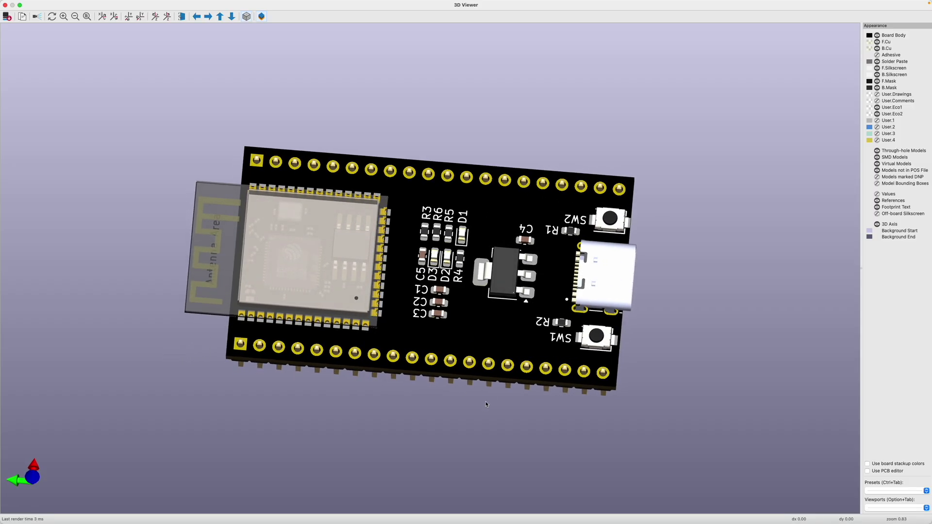
{"action": "left_click_drag", "start_coordinate": [485, 405], "coordinate": [282, 424]}
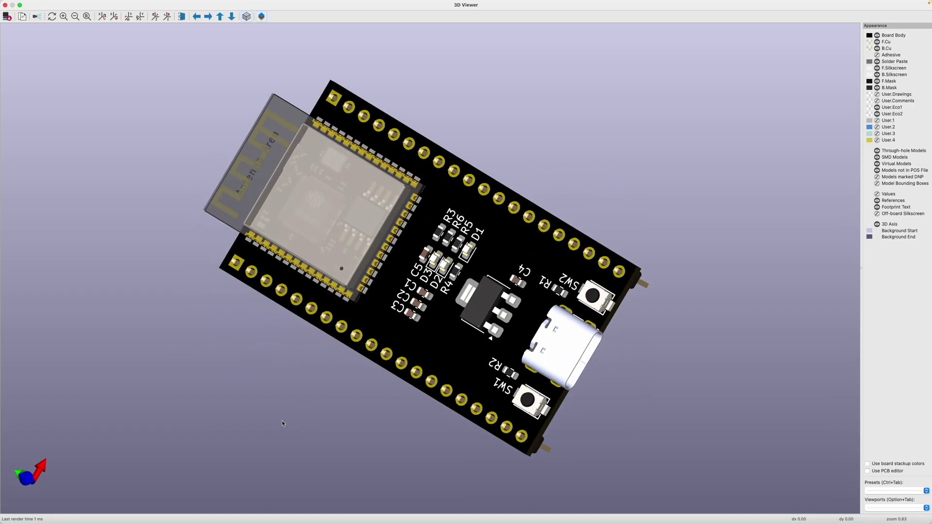
{"action": "left_click_drag", "start_coordinate": [629, 254], "coordinate": [277, 303]}
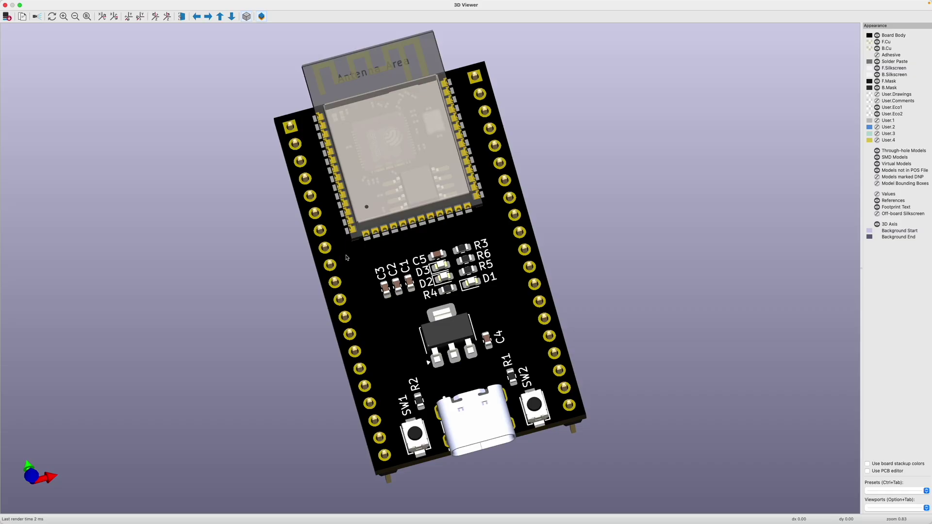
{"action": "left_click_drag", "start_coordinate": [346, 271], "coordinate": [201, 231]}
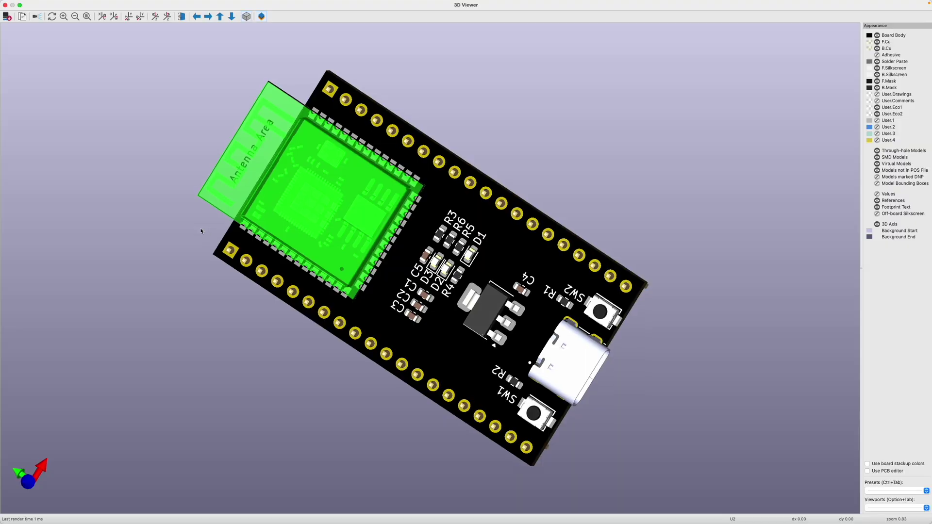
{"action": "left_click_drag", "start_coordinate": [342, 180], "coordinate": [317, 239]}
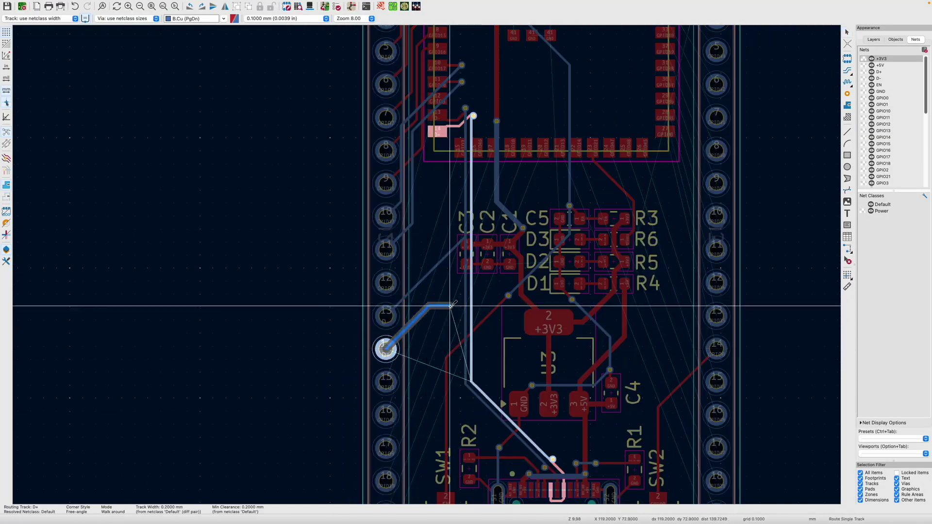
Pick up the unfinished D- track, save, and finish it on pad 13.
{"action": "left_click", "coordinate": [467, 230]}
{"action": "left_click", "coordinate": [469, 233]}
{"action": "key", "text": "ctrl+s"}
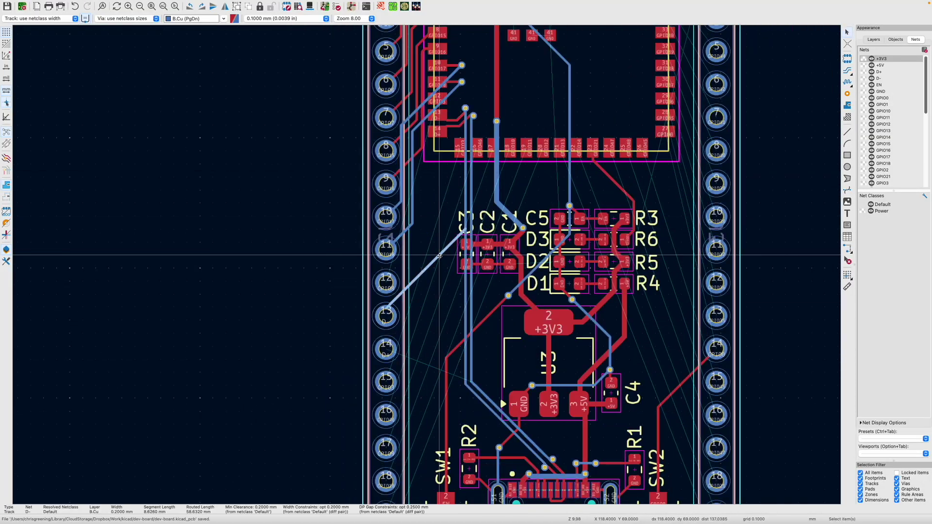
{"action": "scroll", "coordinate": [465, 210], "scroll_direction": "down", "scroll_amount": 3}
{"action": "key", "text": "x"}
{"action": "scroll", "coordinate": [437, 142], "scroll_direction": "up", "scroll_amount": 2}
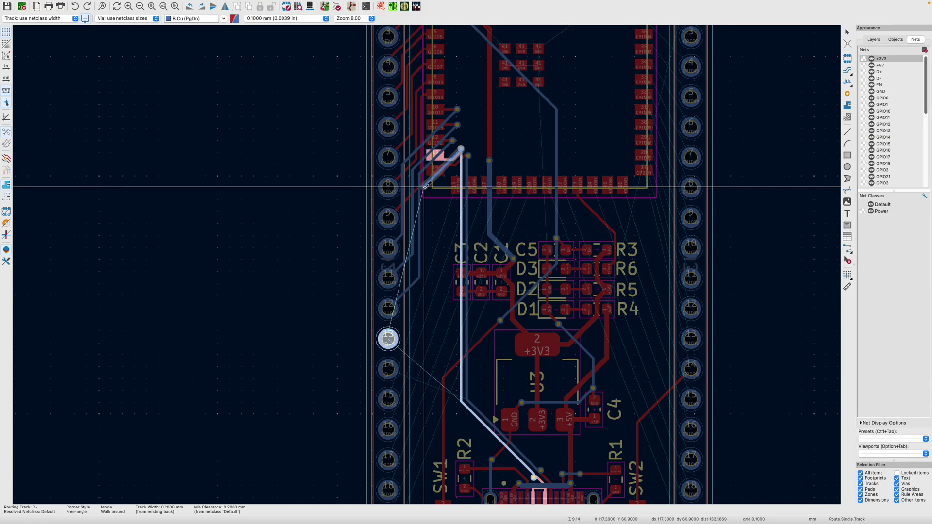
{"action": "left_click", "coordinate": [388, 338]}
Route the D+ track from connector pad 14 and the GPIO10 track to its header pad.
{"action": "left_click", "coordinate": [388, 369]}
{"action": "left_click", "coordinate": [433, 168]}
{"action": "scroll", "coordinate": [385, 383], "scroll_direction": "up", "scroll_amount": 2}
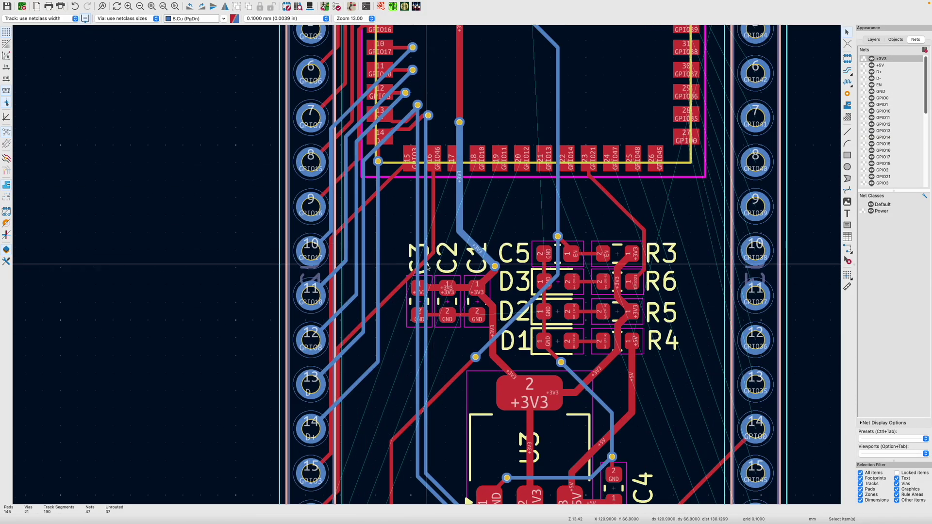
{"action": "key", "text": "x"}
{"action": "scroll", "coordinate": [423, 172], "scroll_direction": "down", "scroll_amount": 2}
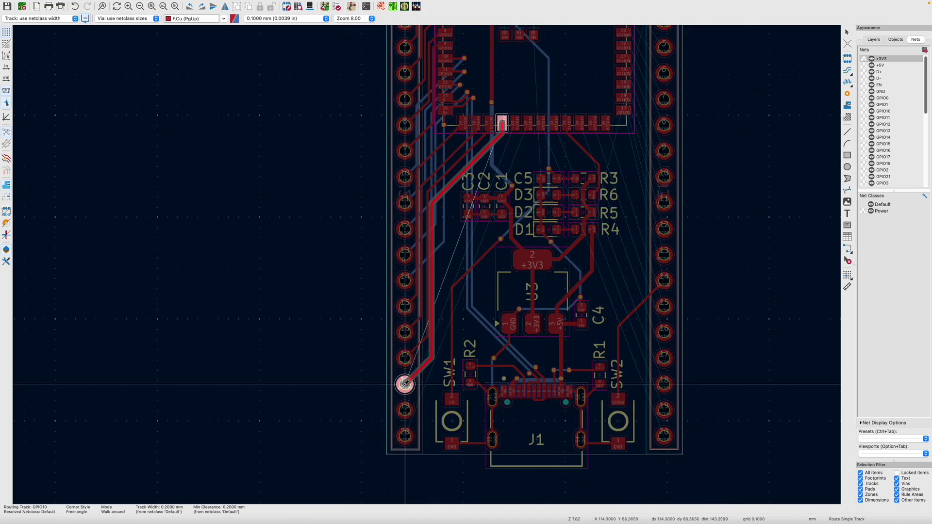
{"action": "left_click", "coordinate": [404, 384]}
Route GPIO43 from module pad 37 to header pad 4, and GPIO39 to header pad 9.
{"action": "scroll", "coordinate": [422, 258], "scroll_direction": "up", "scroll_amount": 5}
{"action": "scroll", "coordinate": [399, 401], "scroll_direction": "down", "scroll_amount": 5}
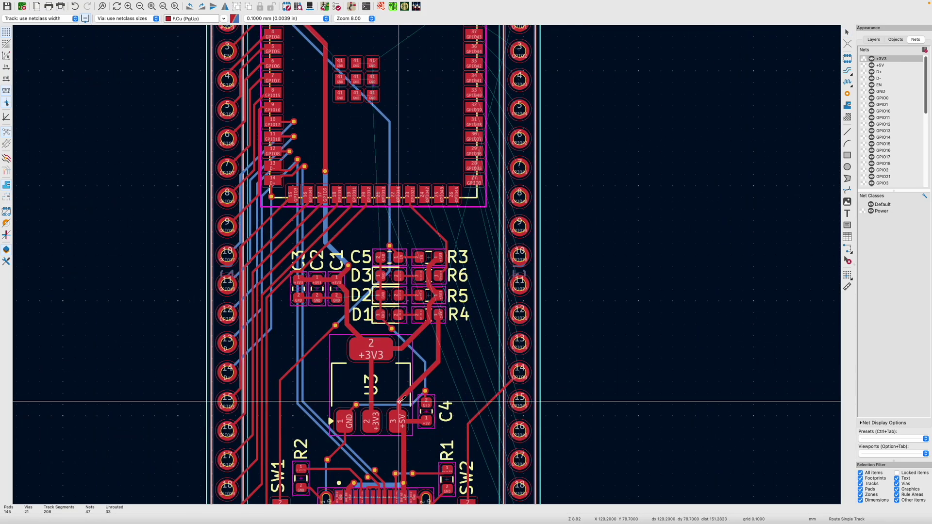
{"action": "scroll", "coordinate": [437, 291], "scroll_direction": "up", "scroll_amount": 5}
{"action": "left_click", "coordinate": [495, 208]}
{"action": "scroll", "coordinate": [514, 316], "scroll_direction": "up", "scroll_amount": 3}
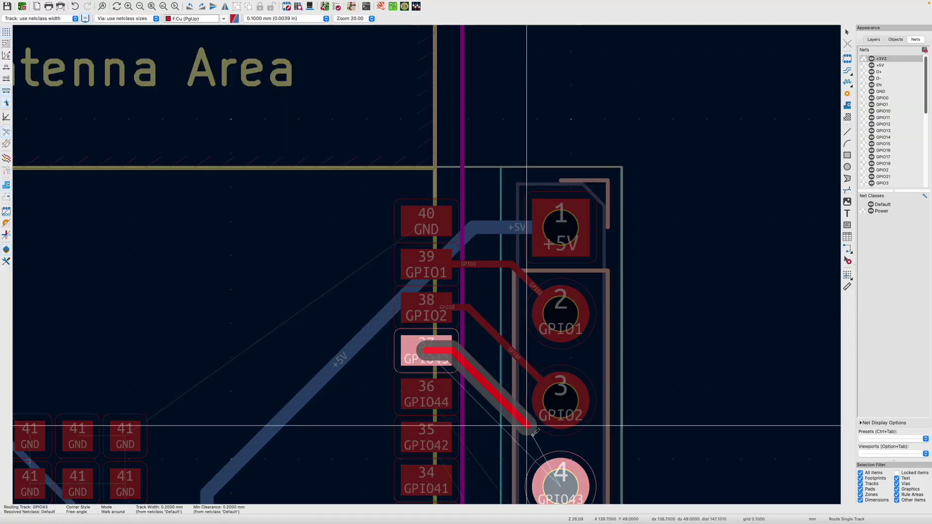
{"action": "scroll", "coordinate": [534, 432], "scroll_direction": "down", "scroll_amount": 3}
{"action": "left_click", "coordinate": [445, 446]}
{"action": "scroll", "coordinate": [446, 446], "scroll_direction": "up", "scroll_amount": 3}
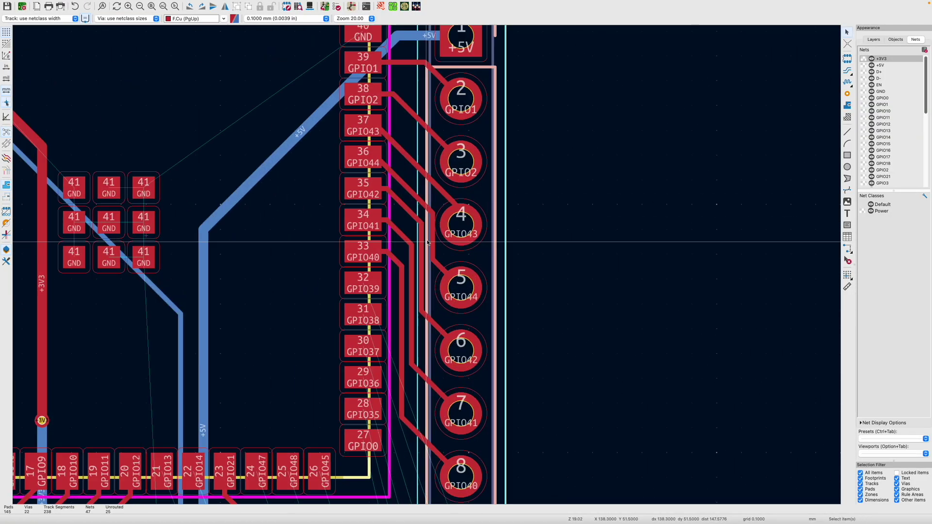
{"action": "left_click", "coordinate": [367, 288]}
{"action": "scroll", "coordinate": [367, 287], "scroll_direction": "down", "scroll_amount": 3}
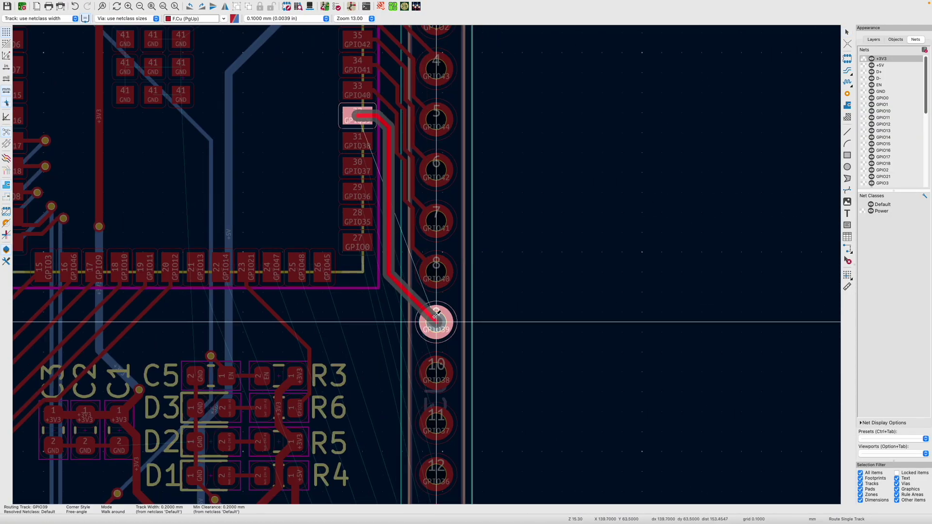
{"action": "left_click", "coordinate": [435, 317]}
Route the GPIO38, GPIO37, GPIO0 and another module-to-header track to their header pads.
{"action": "left_click", "coordinate": [358, 140]}
{"action": "left_click", "coordinate": [436, 367]}
{"action": "left_click", "coordinate": [358, 165]}
{"action": "scroll", "coordinate": [381, 324], "scroll_direction": "down", "scroll_amount": 2}
{"action": "left_click", "coordinate": [447, 118]}
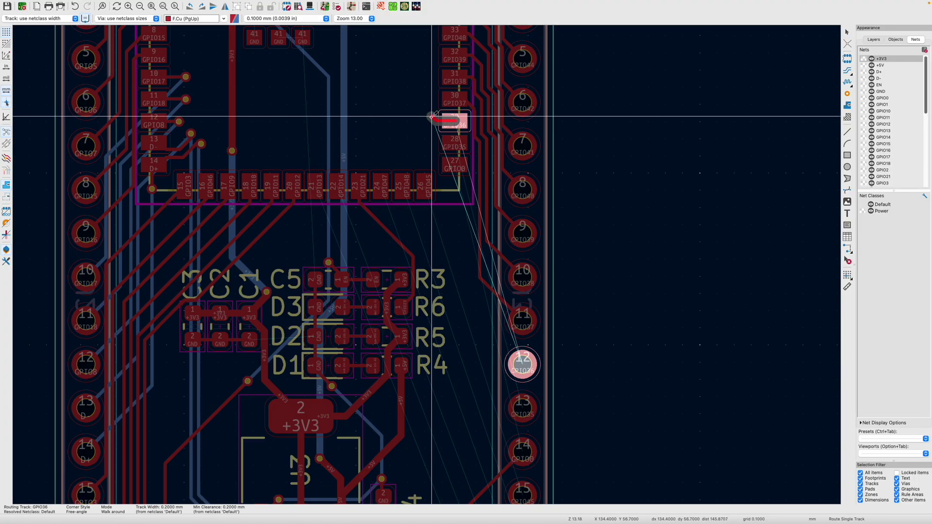
{"action": "left_click", "coordinate": [523, 364]}
{"action": "left_click", "coordinate": [454, 141]}
{"action": "left_click", "coordinate": [522, 408]}
{"action": "left_click", "coordinate": [452, 165]}
{"action": "left_click", "coordinate": [522, 451]}
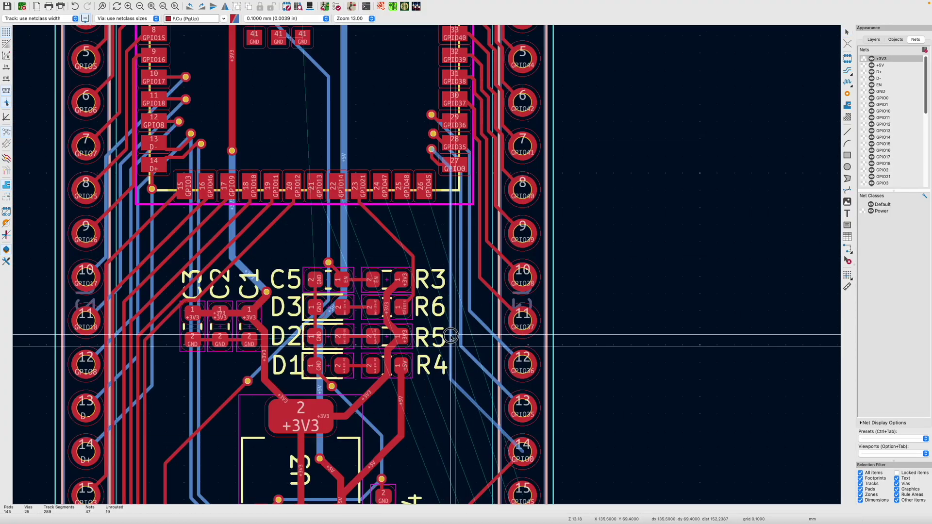
Route GPIO48 from module pad 25 through a via to header pad 16.
{"action": "scroll", "coordinate": [522, 452], "scroll_direction": "down", "scroll_amount": 1}
{"action": "left_click", "coordinate": [406, 187]}
{"action": "key", "text": "v"}
{"action": "left_click", "coordinate": [477, 477]}
{"action": "left_click", "coordinate": [445, 334]}
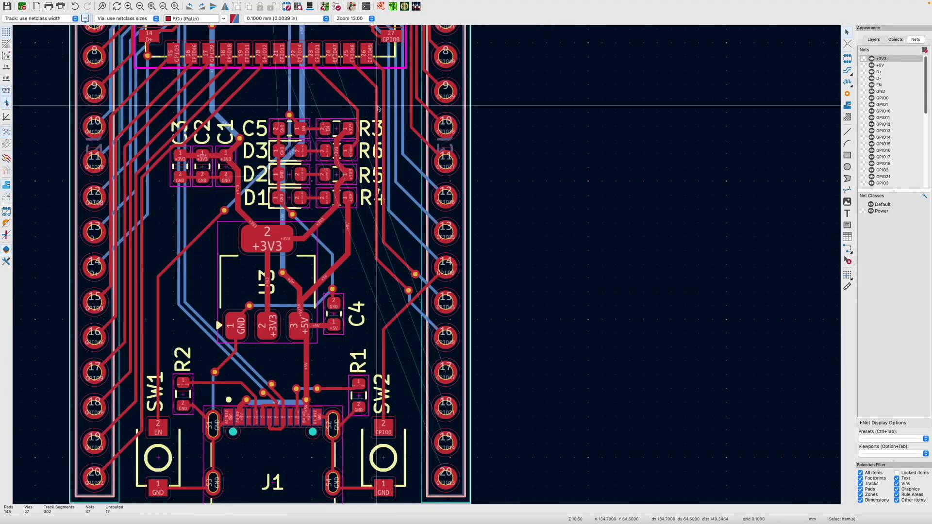
{"action": "scroll", "coordinate": [426, 260], "scroll_direction": "down", "scroll_amount": 2}
{"action": "scroll", "coordinate": [427, 260], "scroll_direction": "up", "scroll_amount": 3}
Route the GPIO14 track from its module pad through a via onto back copper.
{"action": "left_click", "coordinate": [294, 51]}
{"action": "key", "text": "v"}
{"action": "left_click", "coordinate": [340, 103]}
{"action": "scroll", "coordinate": [339, 103], "scroll_direction": "down", "scroll_amount": 2}
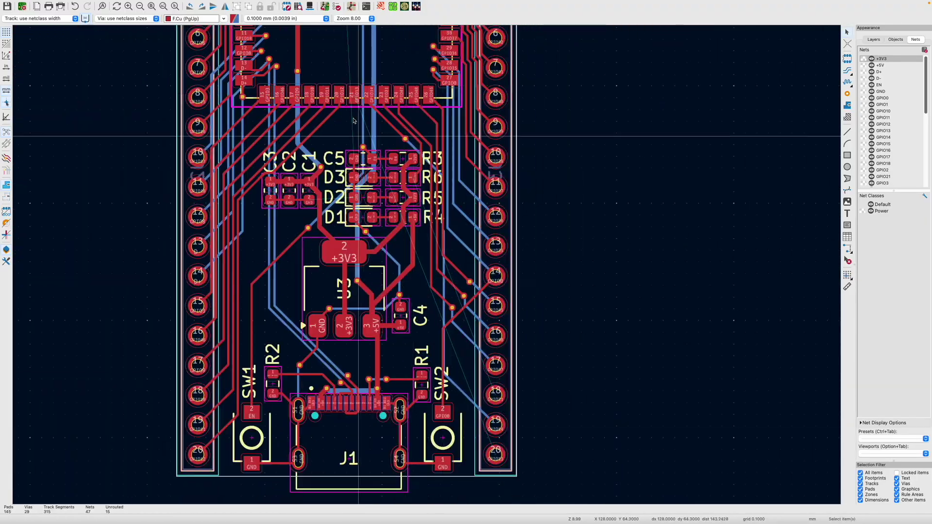
{"action": "scroll", "coordinate": [352, 120], "scroll_direction": "up", "scroll_amount": 3}
{"action": "scroll", "coordinate": [353, 120], "scroll_direction": "down", "scroll_amount": 3}
{"action": "scroll", "coordinate": [379, 156], "scroll_direction": "up", "scroll_amount": 5}
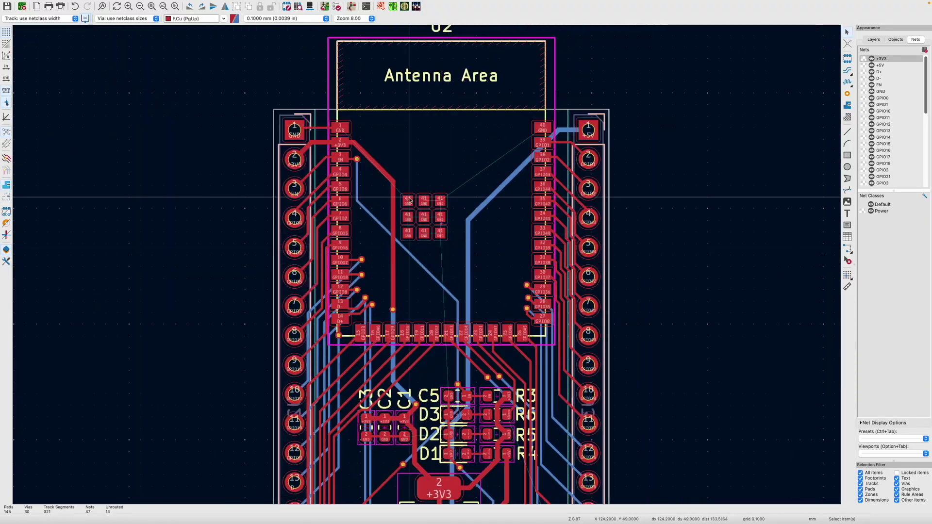
{"action": "scroll", "coordinate": [409, 199], "scroll_direction": "down", "scroll_amount": 4}
Run the Design Rules Checker, inspect a reported violation, and save the board.
{"action": "left_click", "coordinate": [139, 4]}
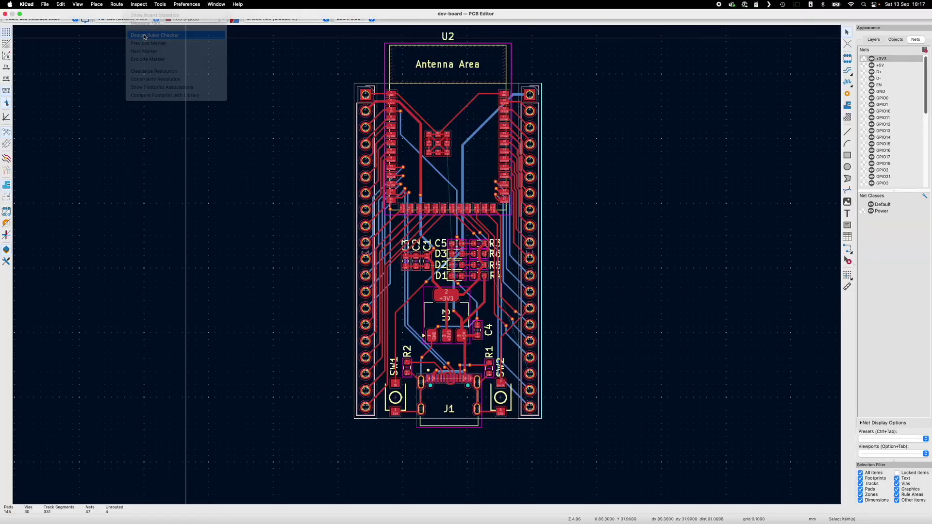
{"action": "left_click", "coordinate": [144, 36]}
{"action": "left_click", "coordinate": [312, 204]}
{"action": "left_click", "coordinate": [410, 287]}
{"action": "scroll", "coordinate": [427, 265], "scroll_direction": "up", "scroll_amount": 3}
{"action": "key", "text": "ctrl+s"}
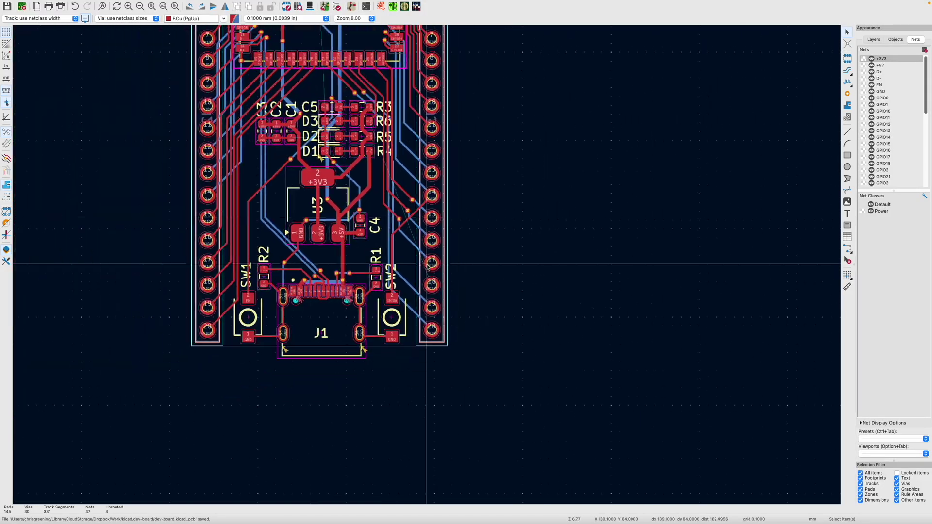
{"action": "scroll", "coordinate": [427, 266], "scroll_direction": "up", "scroll_amount": 3}
Finish the GPIO21 track through a via onto back copper to pad 18.
{"action": "key", "text": "x"}
{"action": "scroll", "coordinate": [427, 266], "scroll_direction": "up", "scroll_amount": 3}
{"action": "key", "text": "v"}
{"action": "left_click", "coordinate": [452, 284]}
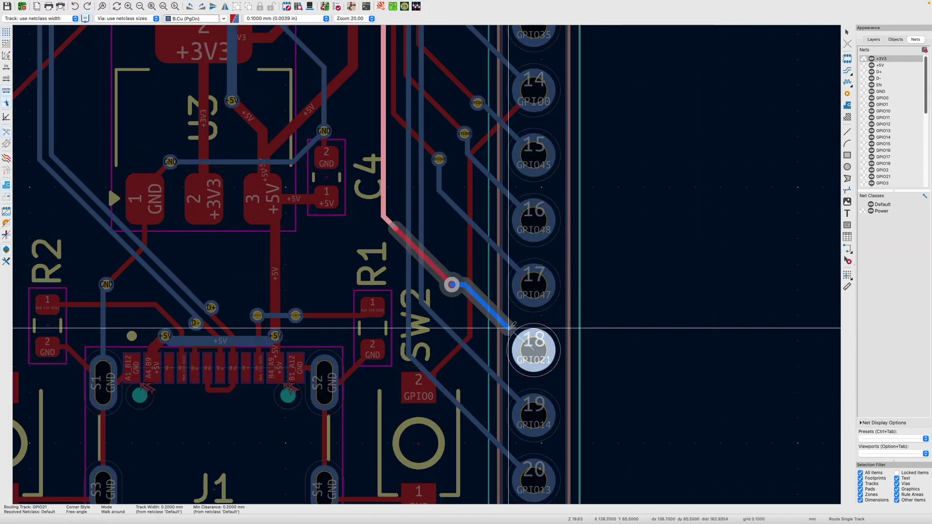
{"action": "left_click", "coordinate": [510, 326]}
{"action": "scroll", "coordinate": [510, 326], "scroll_direction": "down", "scroll_amount": 4}
{"action": "scroll", "coordinate": [398, 316], "scroll_direction": "up", "scroll_amount": 5}
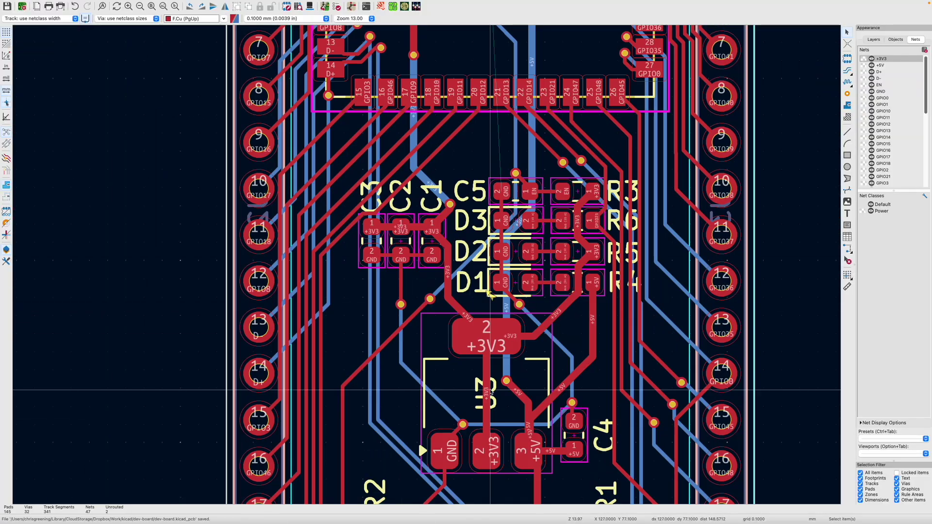
{"action": "scroll", "coordinate": [491, 257], "scroll_direction": "up", "scroll_amount": 5}
{"action": "scroll", "coordinate": [491, 260], "scroll_direction": "down", "scroll_amount": 3}
{"action": "scroll", "coordinate": [427, 288], "scroll_direction": "down", "scroll_amount": 3}
Edit the 3V3 header pin silkscreen label's text and select the 5V label.
{"action": "left_click", "coordinate": [427, 288]}
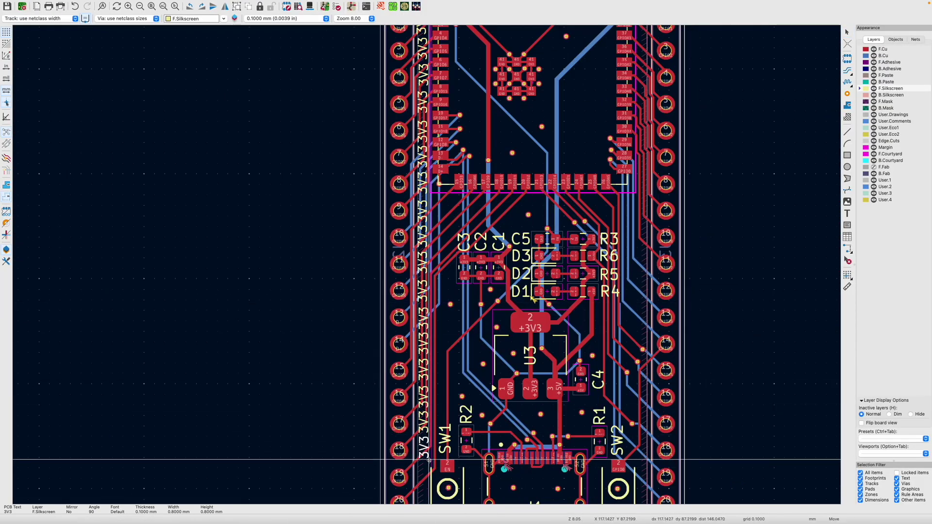
{"action": "scroll", "coordinate": [429, 460], "scroll_direction": "up", "scroll_amount": 3}
{"action": "key", "text": "e"}
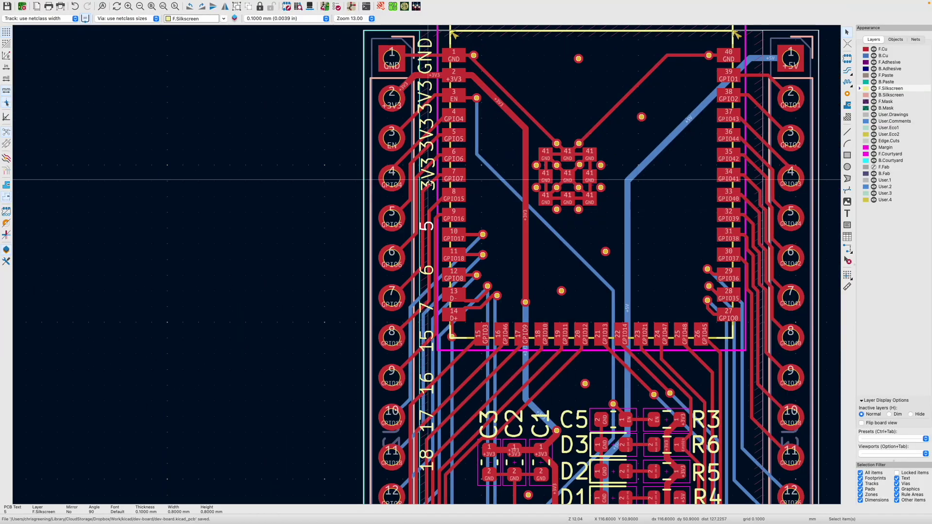
{"action": "scroll", "coordinate": [422, 343], "scroll_direction": "down", "scroll_amount": 5}
{"action": "scroll", "coordinate": [427, 146], "scroll_direction": "down", "scroll_amount": 5}
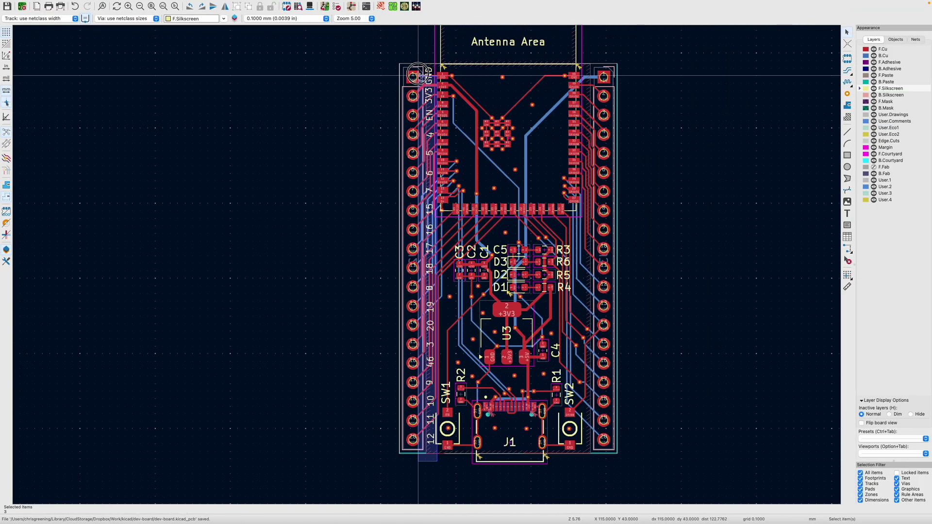
{"action": "scroll", "coordinate": [530, 312], "scroll_direction": "up", "scroll_amount": 5}
{"action": "scroll", "coordinate": [373, 267], "scroll_direction": "up", "scroll_amount": 5}
{"action": "left_click", "coordinate": [373, 267]}
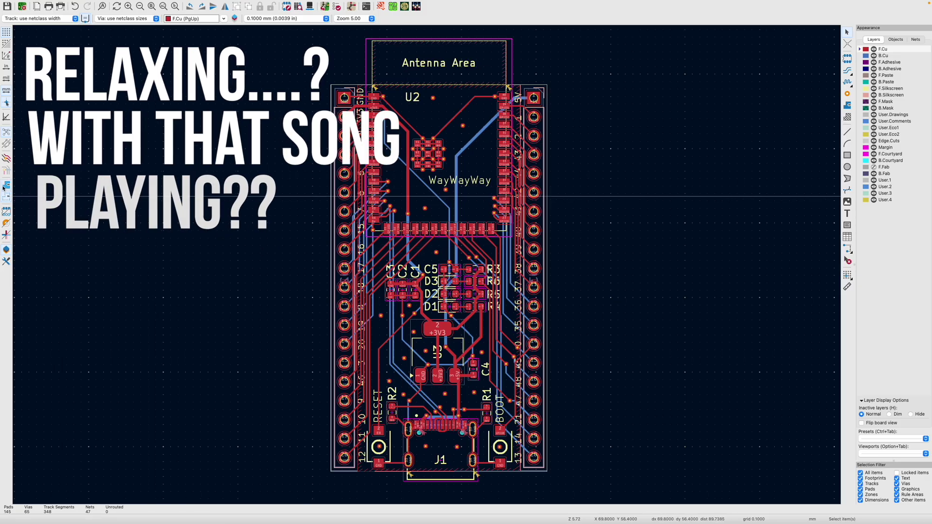
Fill all copper zones with B, then display the zones as outlines only.
{"action": "key", "text": "b"}
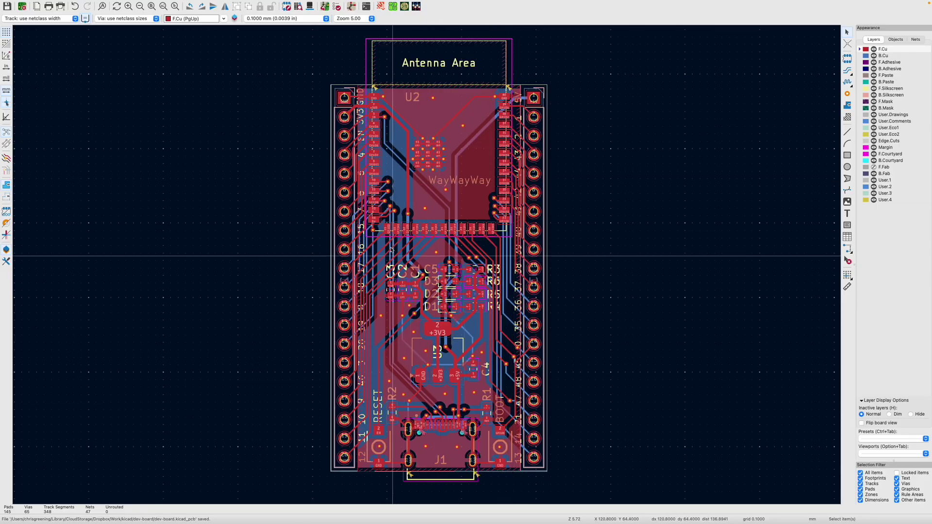
{"action": "left_click", "coordinate": [7, 197]}
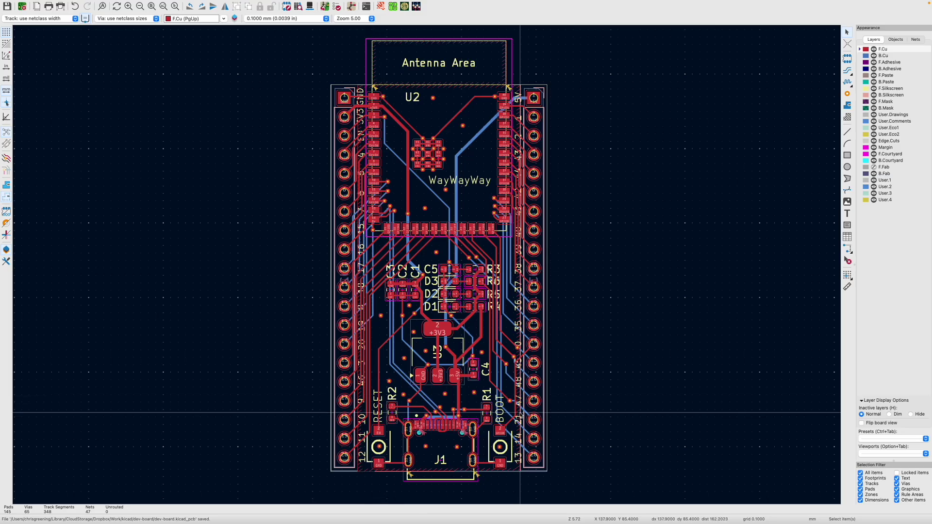
{"action": "left_click", "coordinate": [79, 5]}
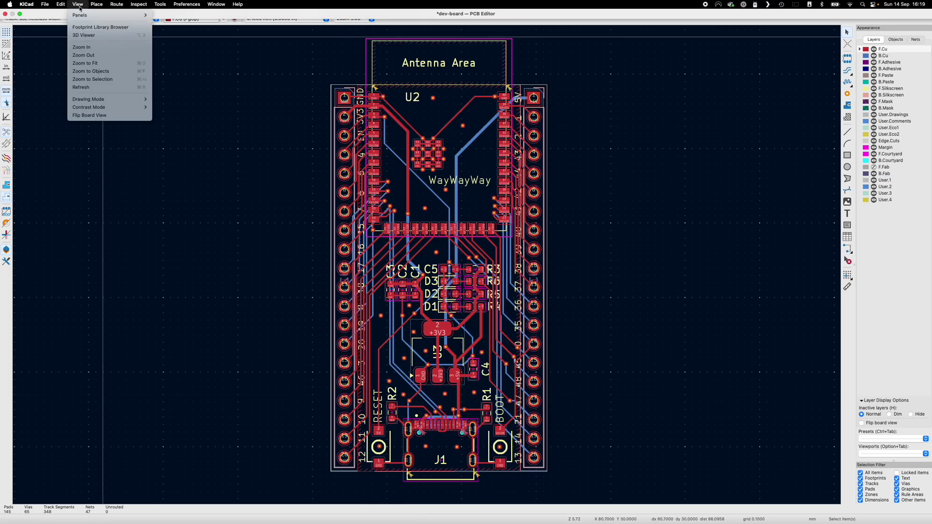
{"action": "left_click", "coordinate": [79, 36]}
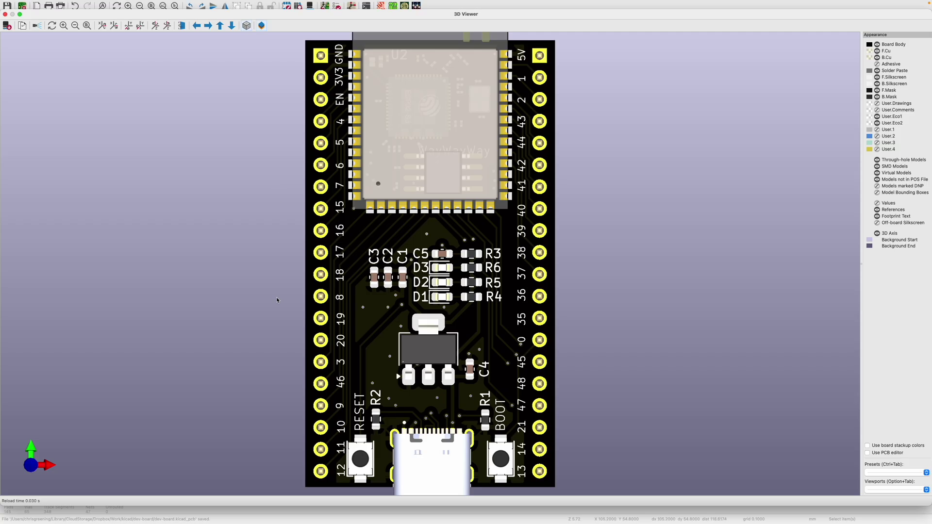
{"action": "left_click_drag", "start_coordinate": [277, 300], "coordinate": [321, 341]}
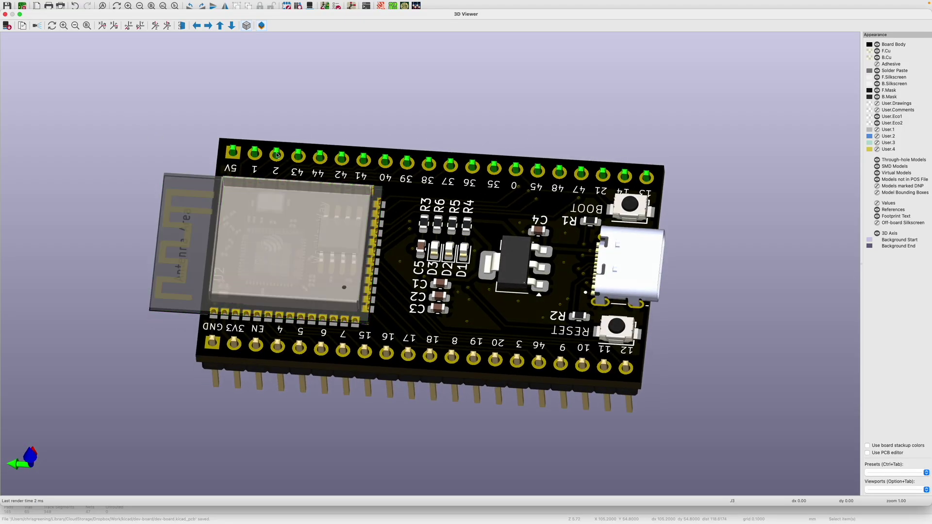
{"action": "left_click", "coordinate": [6, 15]}
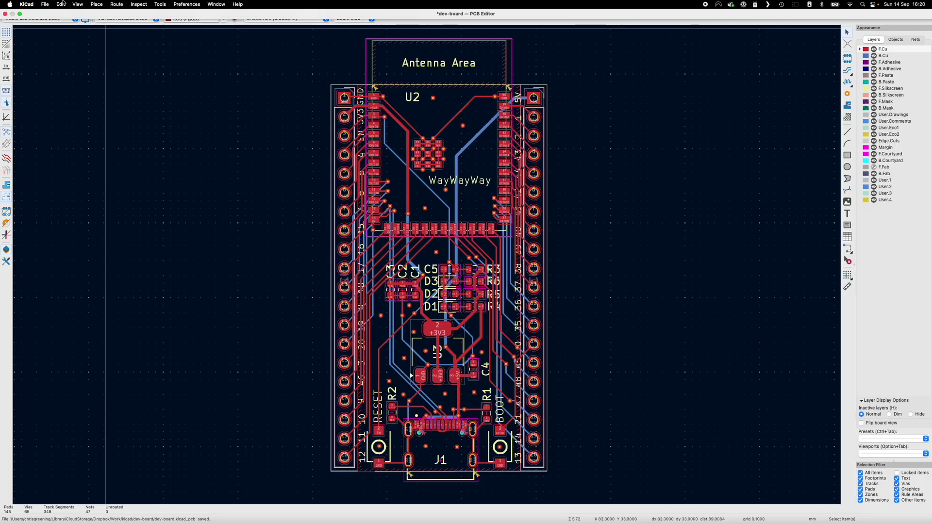
Plot the Gerber files into the gerbers folder as a relative output directory.
{"action": "left_click", "coordinate": [45, 5]}
{"action": "mouse_move", "coordinate": [63, 83]}
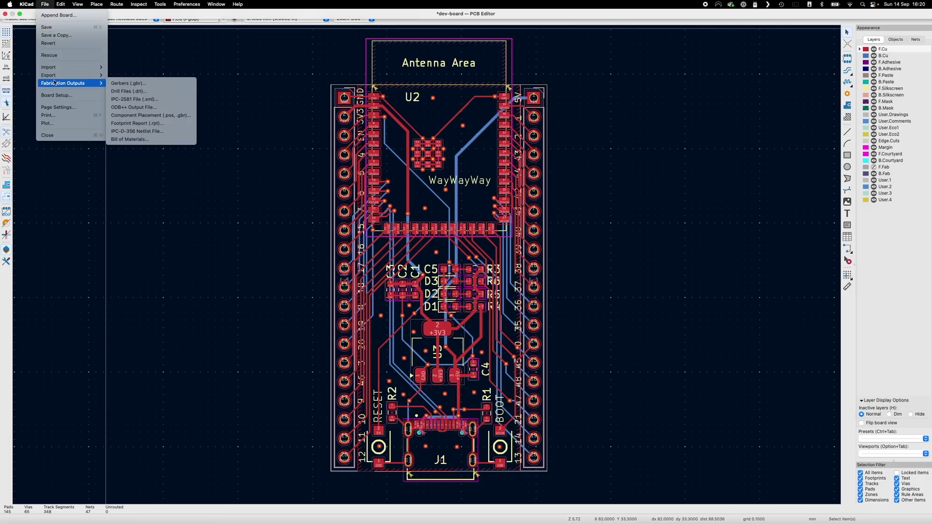
{"action": "left_click", "coordinate": [124, 92]}
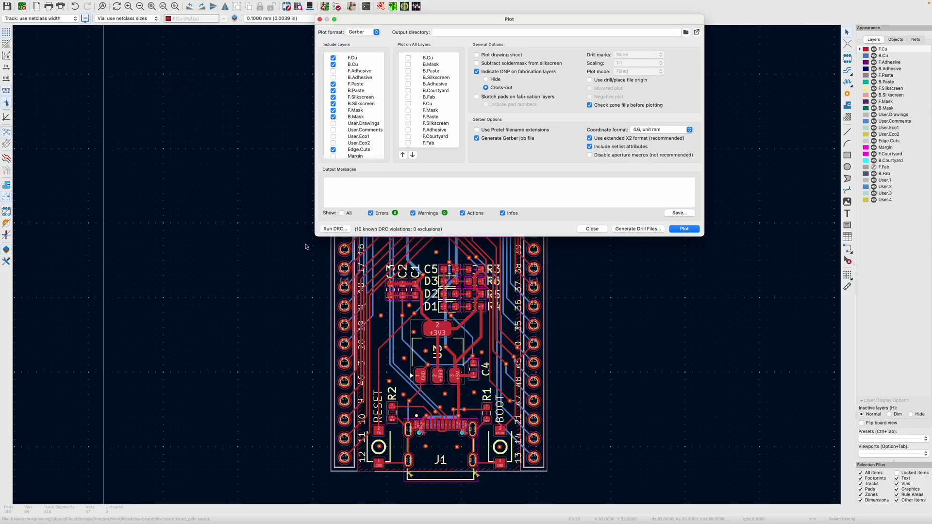
{"action": "left_click", "coordinate": [509, 32]}
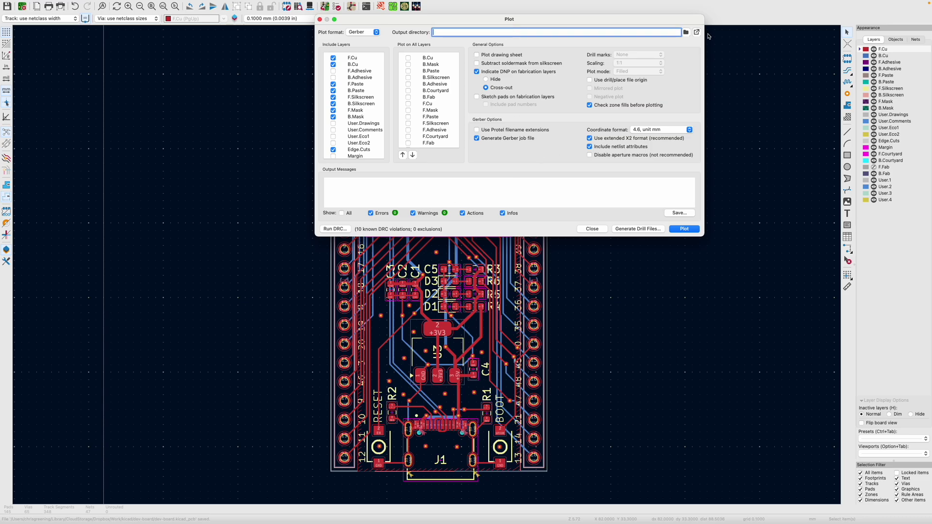
{"action": "left_click", "coordinate": [686, 33]}
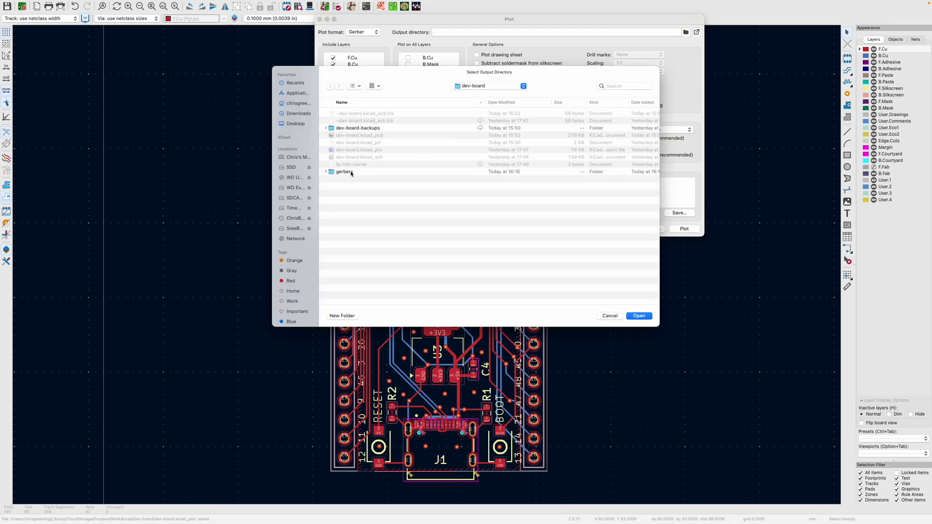
{"action": "double_click", "coordinate": [351, 173]}
{"action": "left_click", "coordinate": [638, 315]}
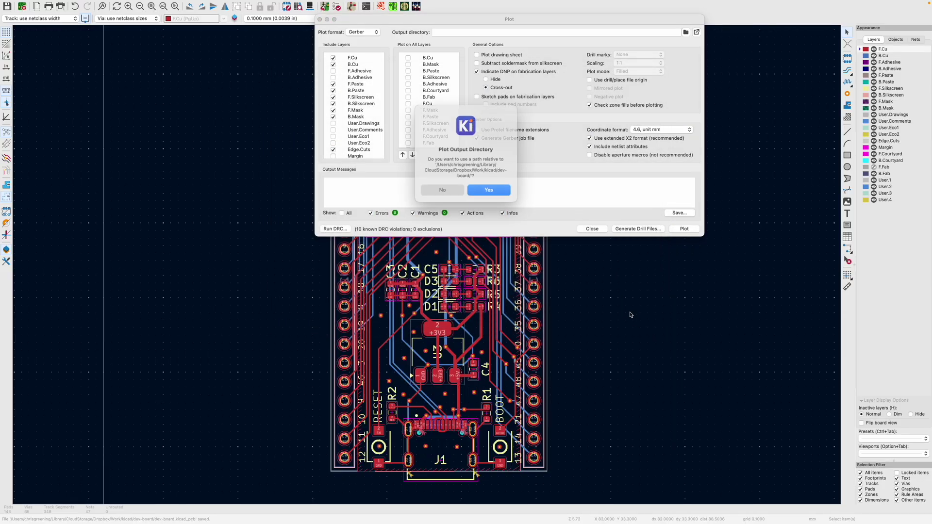
{"action": "left_click", "coordinate": [499, 189]}
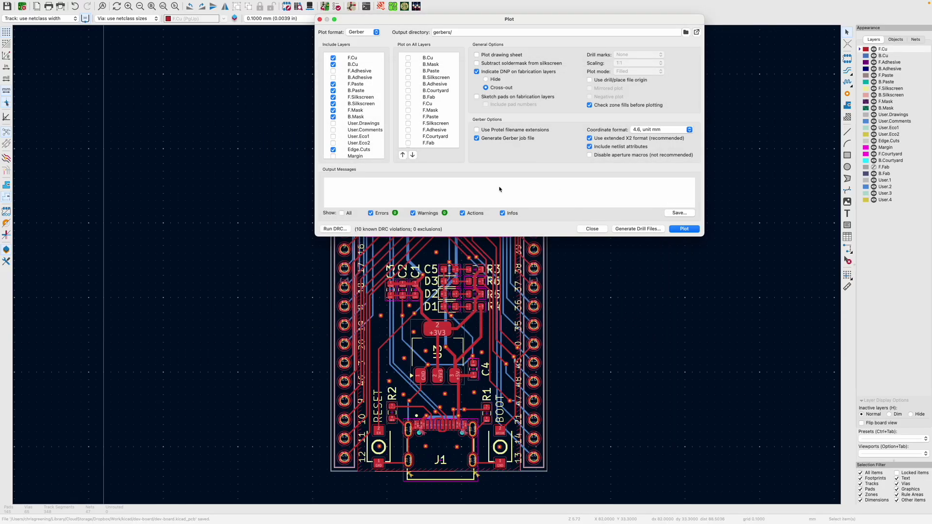
{"action": "left_click", "coordinate": [682, 229]}
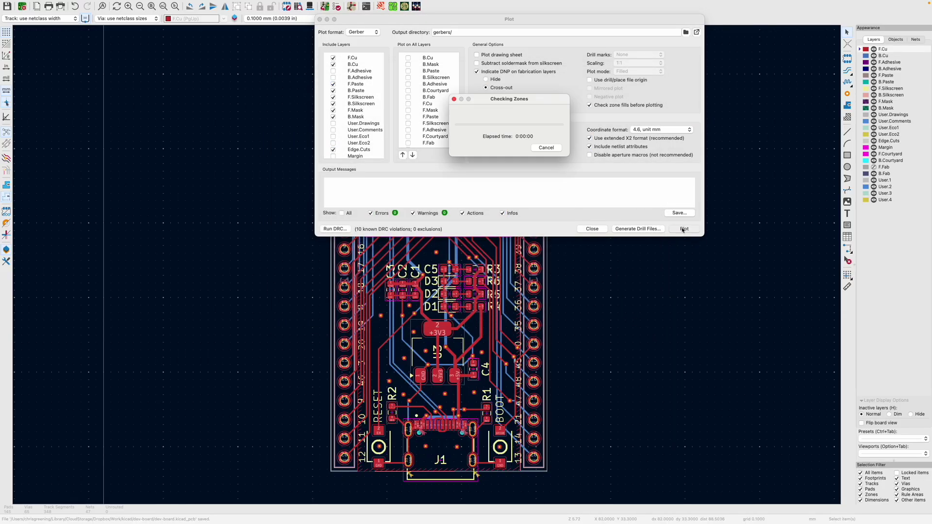
Generate the drill files into the gerbers folder and close the plot settings.
{"action": "left_click", "coordinate": [640, 228]}
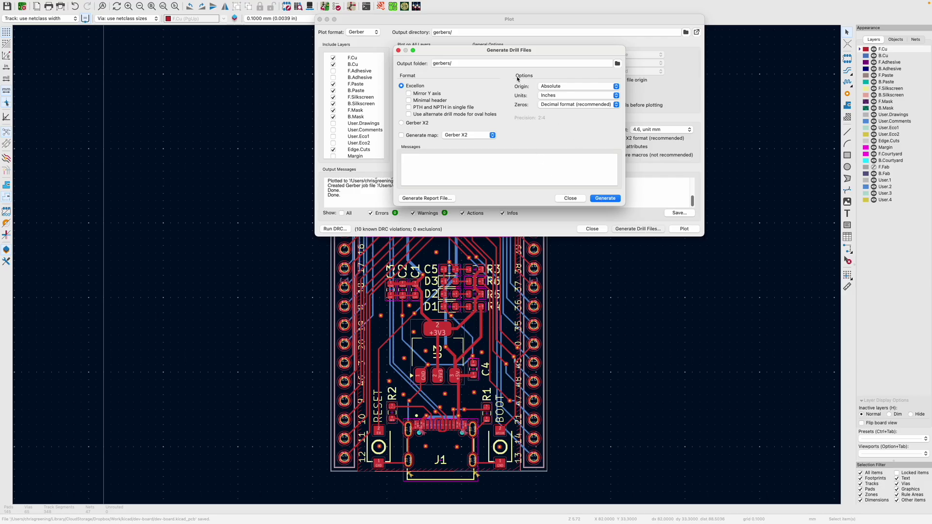
{"action": "left_click", "coordinate": [602, 198]}
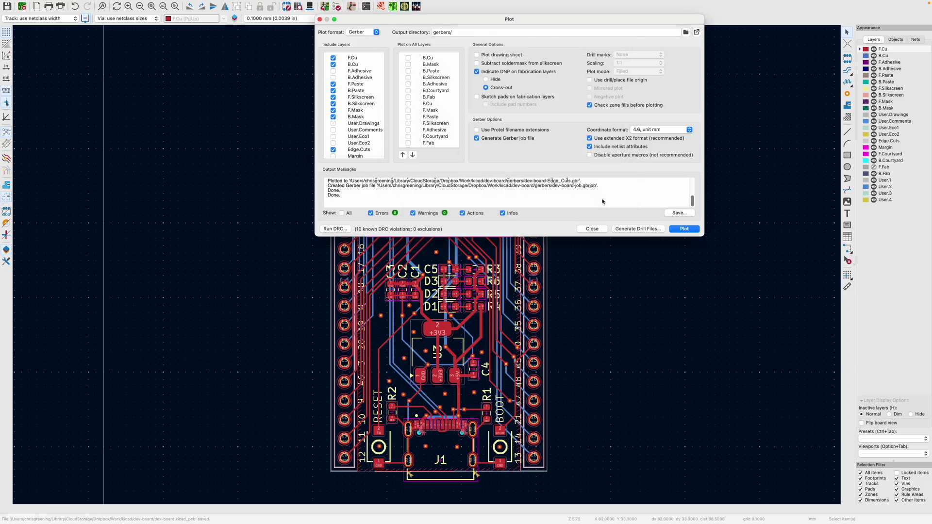
{"action": "left_click", "coordinate": [592, 229]}
Select the gerbers folder beside gerbers.zip in the dev-board folder in Finder.
{"action": "mouse_move", "coordinate": [414, 522]}
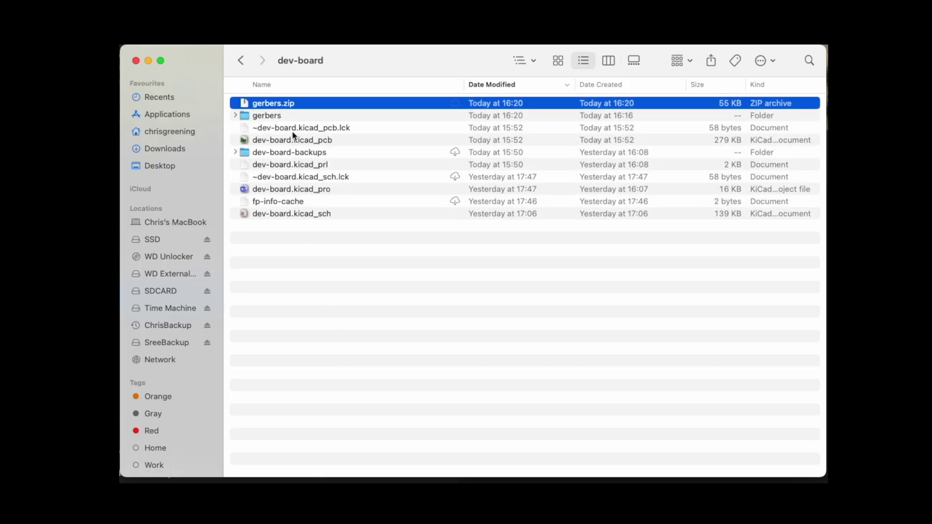
{"action": "left_click", "coordinate": [263, 115]}
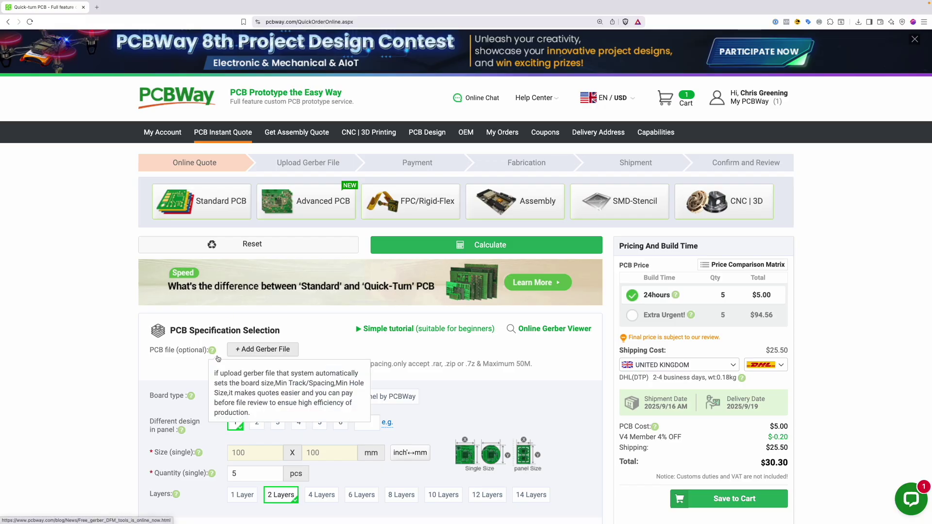
Upload gerbers.zip as the Gerber file for the PCBWay quote.
{"action": "left_click", "coordinate": [277, 351]}
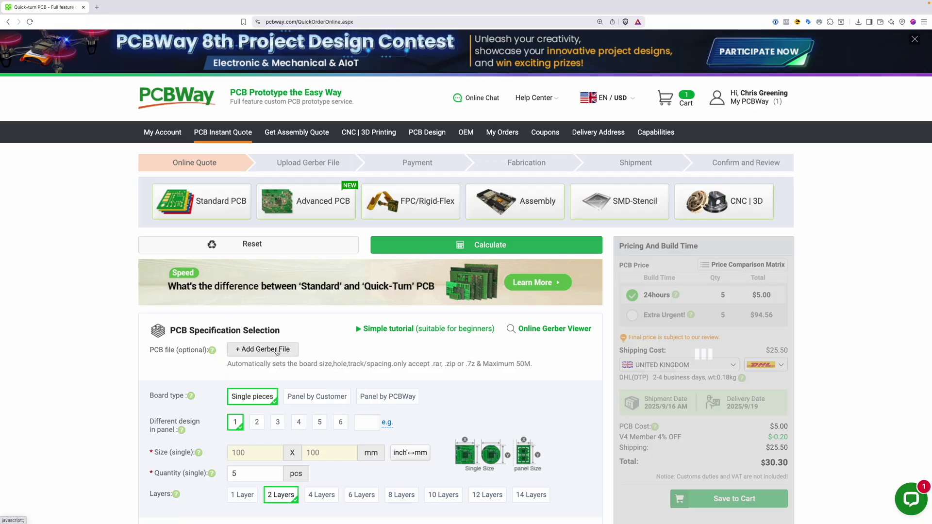
{"action": "left_click", "coordinate": [266, 235]}
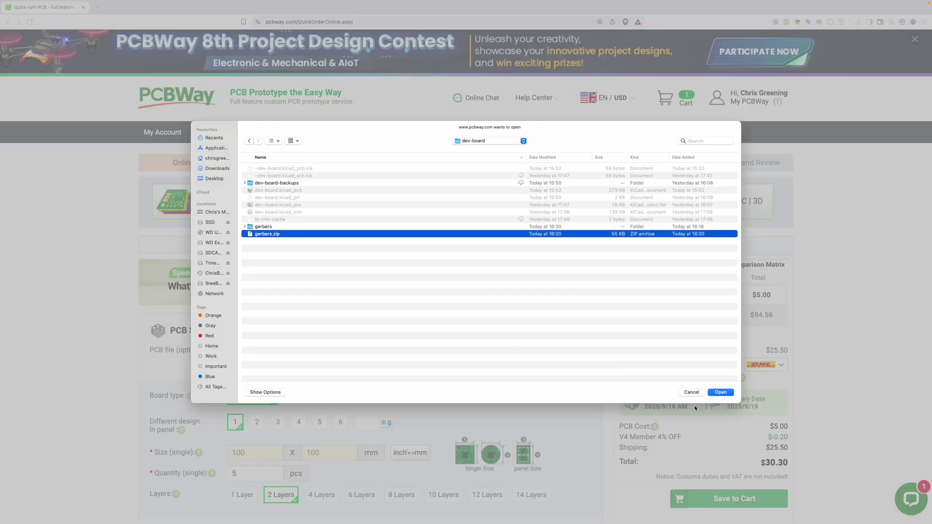
{"action": "left_click", "coordinate": [721, 392]}
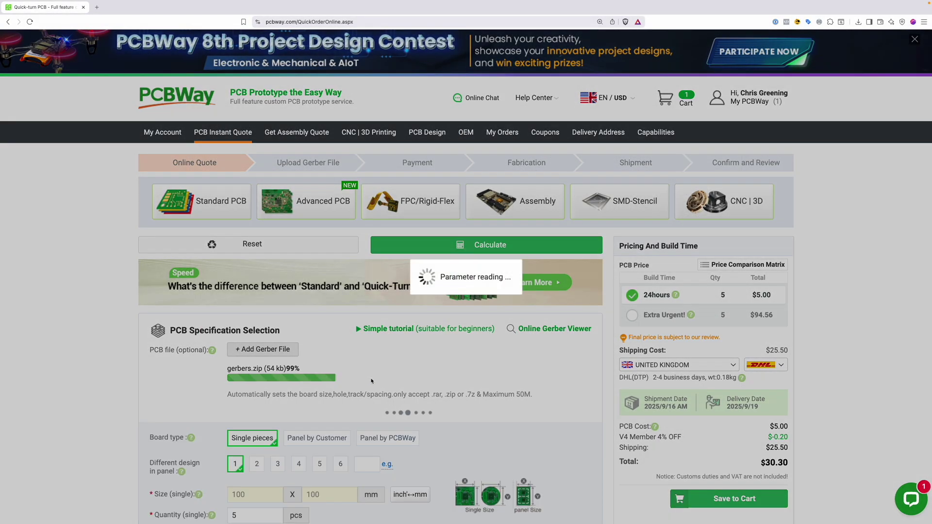
Set the solder mask colour to Black.
{"action": "scroll", "coordinate": [406, 371], "scroll_direction": "down", "scroll_amount": 5}
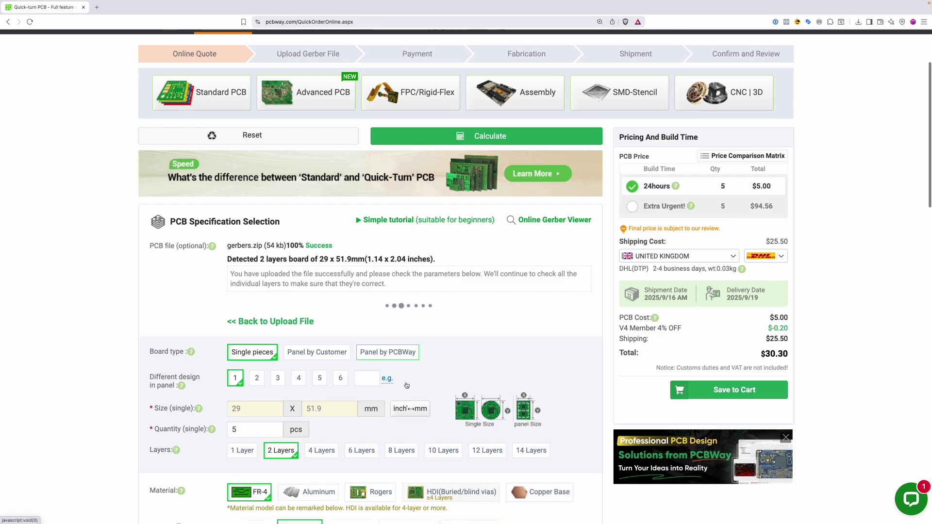
{"action": "scroll", "coordinate": [407, 385], "scroll_direction": "down", "scroll_amount": 2}
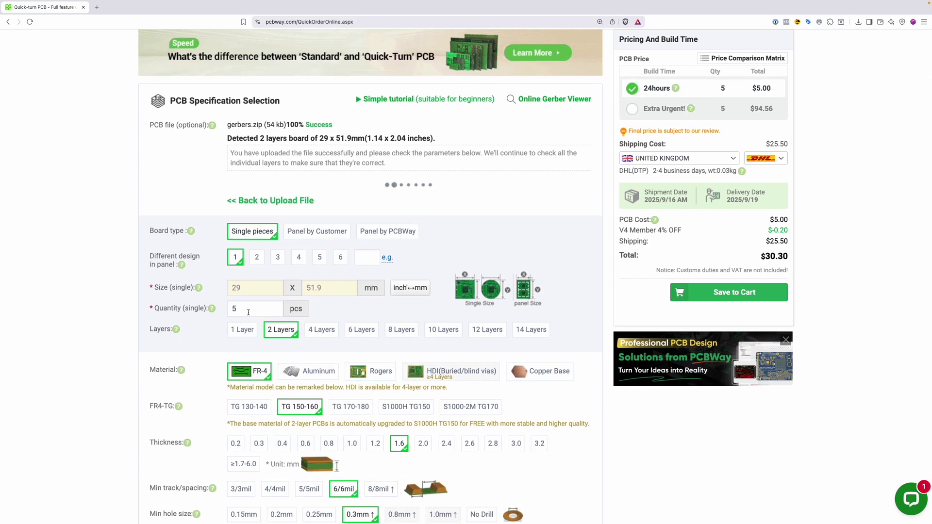
{"action": "scroll", "coordinate": [246, 272], "scroll_direction": "down", "scroll_amount": 2}
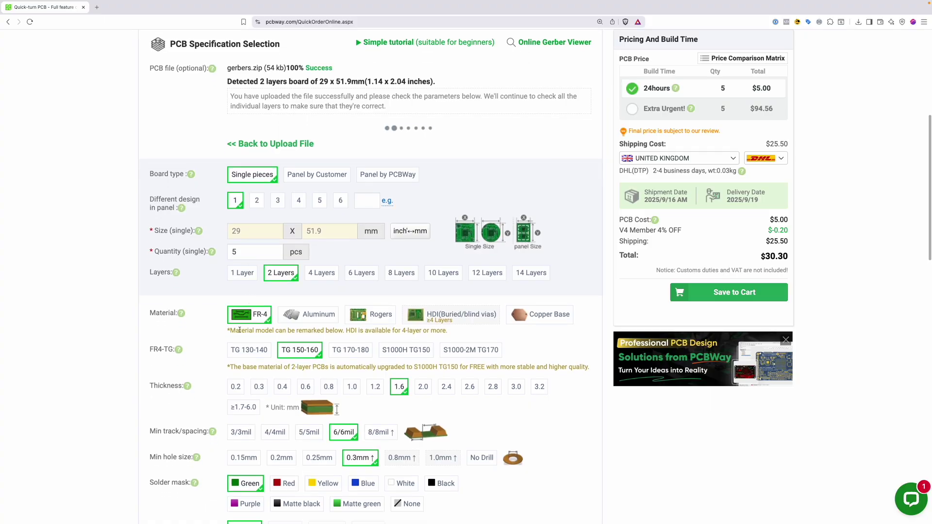
{"action": "scroll", "coordinate": [246, 271], "scroll_direction": "down", "scroll_amount": 5}
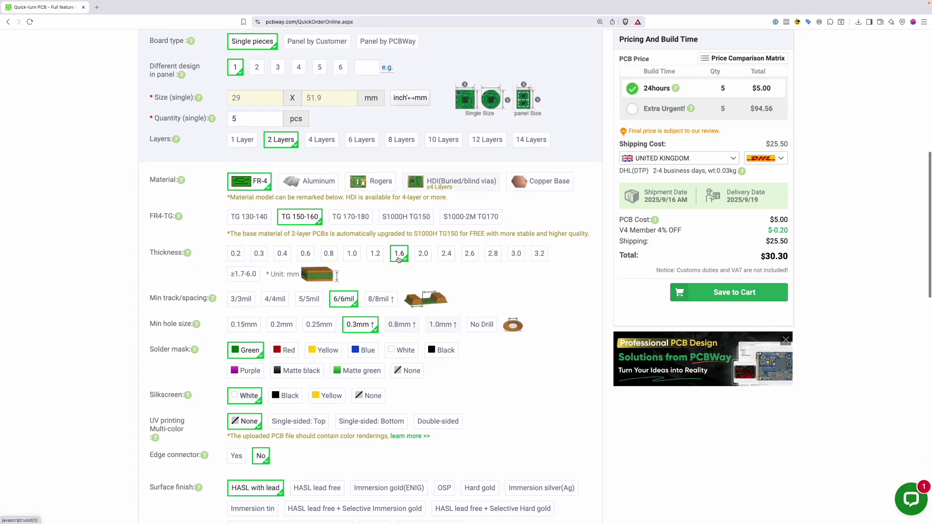
{"action": "scroll", "coordinate": [340, 315], "scroll_direction": "down", "scroll_amount": 2}
{"action": "left_click", "coordinate": [442, 300]}
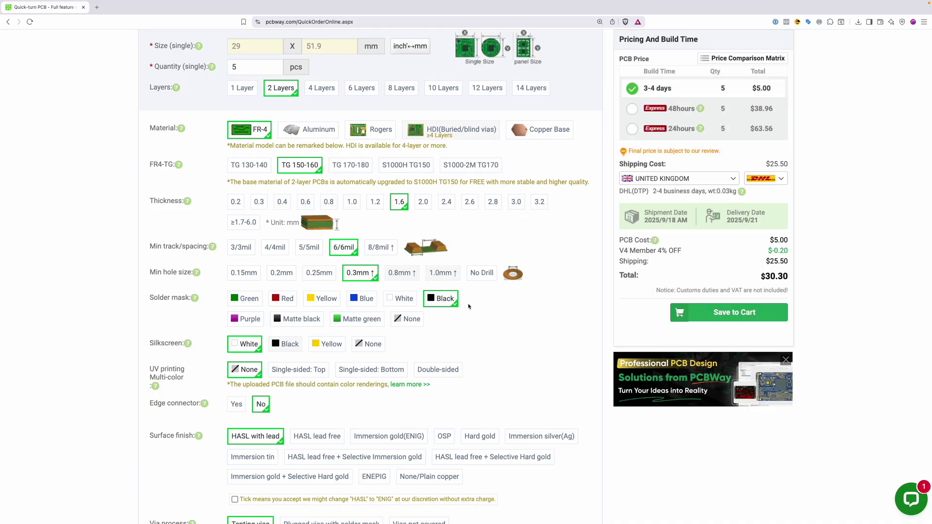
Set Remove product No. to Specify a location.
{"action": "scroll", "coordinate": [469, 306], "scroll_direction": "down", "scroll_amount": 2}
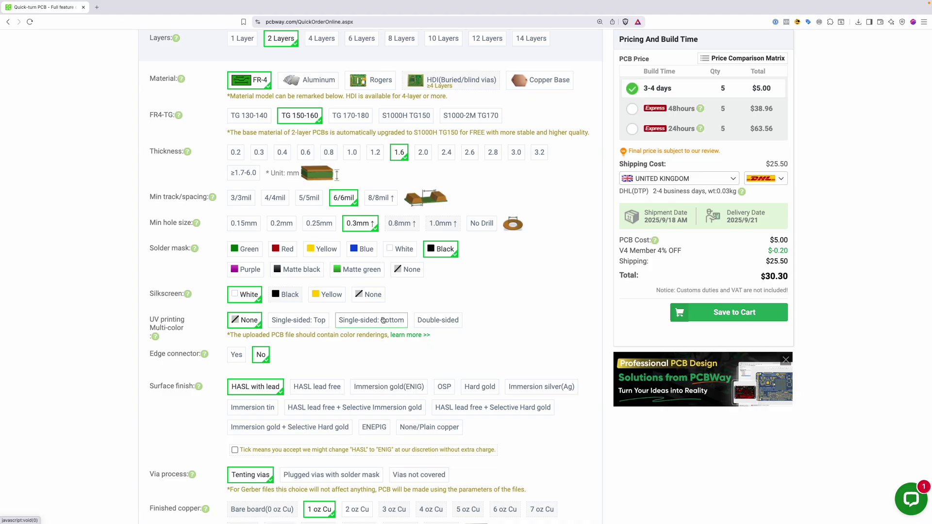
{"action": "scroll", "coordinate": [212, 349], "scroll_direction": "down", "scroll_amount": 3}
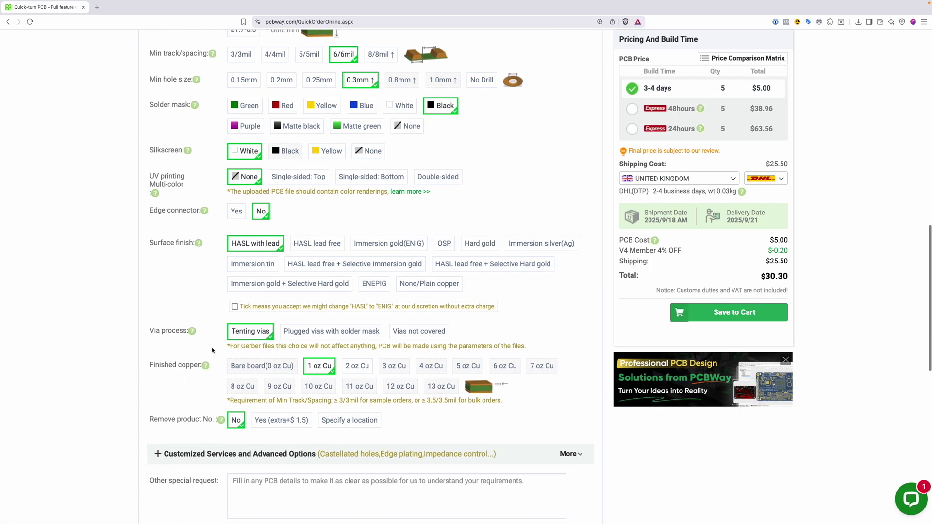
{"action": "scroll", "coordinate": [149, 356], "scroll_direction": "down", "scroll_amount": 2}
{"action": "scroll", "coordinate": [148, 356], "scroll_direction": "down", "scroll_amount": 1}
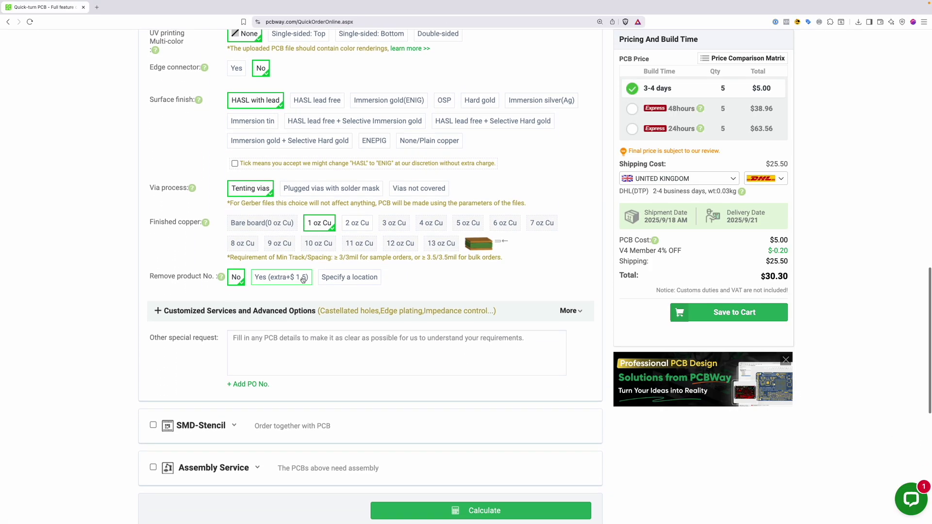
{"action": "left_click", "coordinate": [342, 278]}
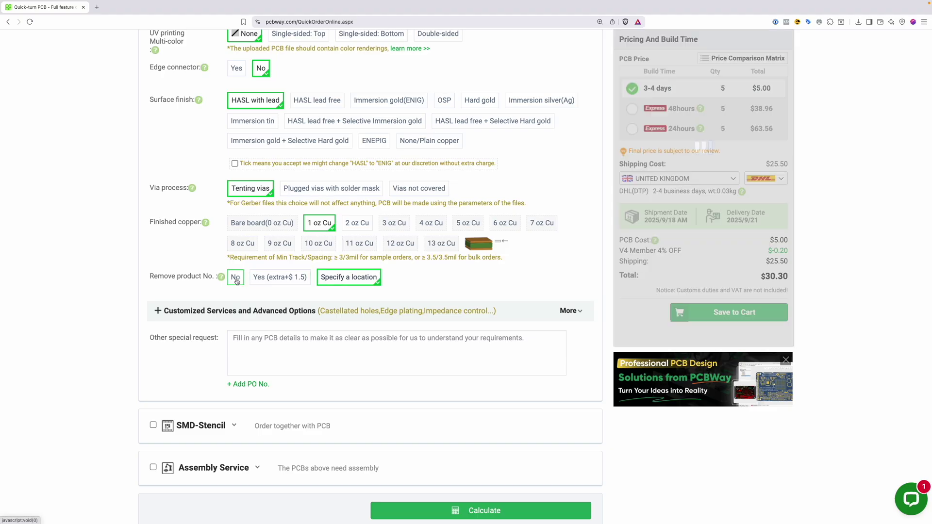
{"action": "mouse_move", "coordinate": [222, 278]}
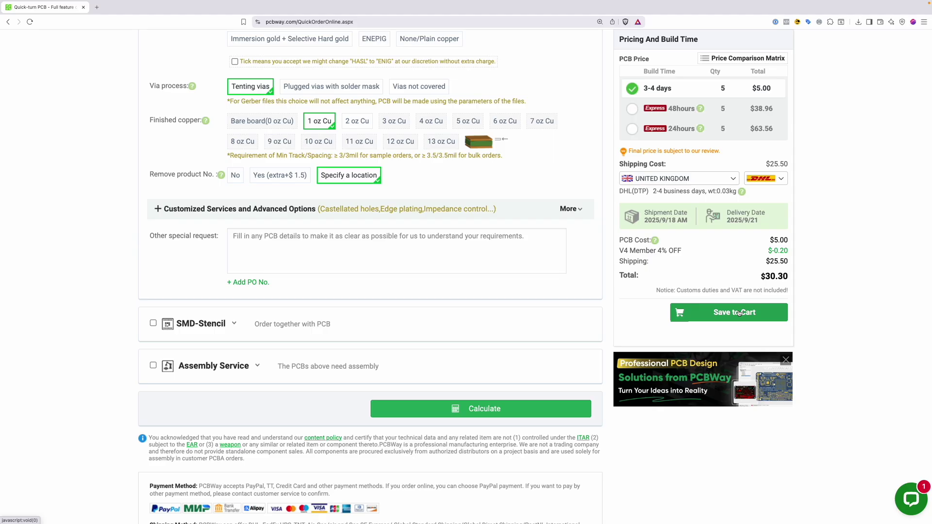
Save the 29x51.9mm black board order to the cart, agree to the special notes, and review it.
{"action": "scroll", "coordinate": [738, 312], "scroll_direction": "up", "scroll_amount": 1}
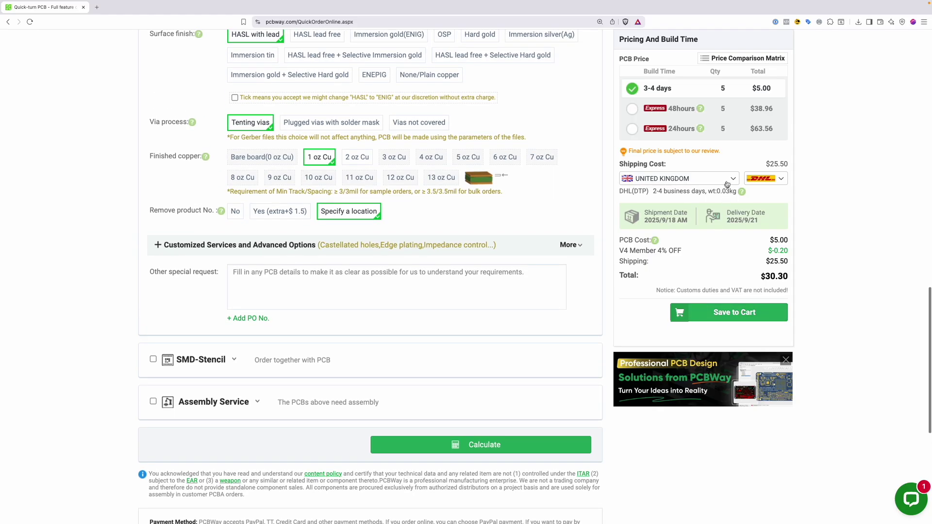
{"action": "scroll", "coordinate": [733, 291], "scroll_direction": "up", "scroll_amount": 1}
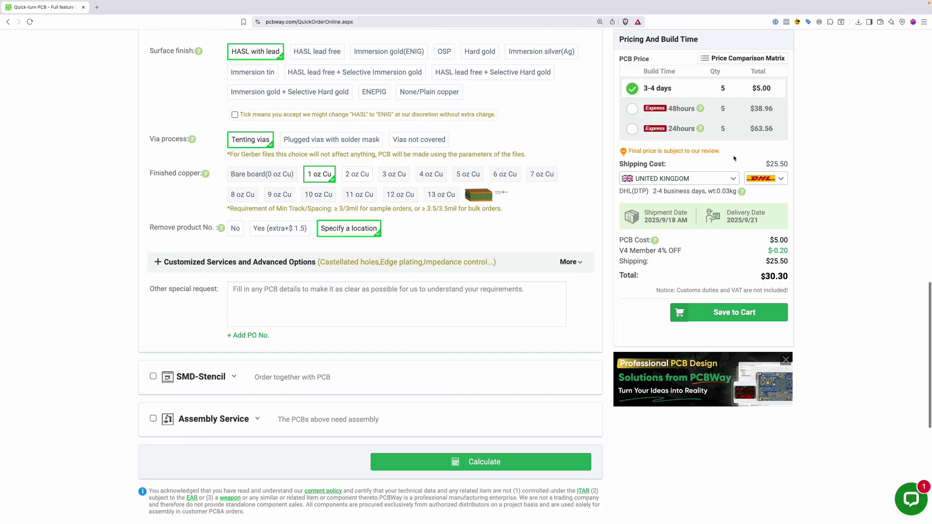
{"action": "left_click", "coordinate": [729, 313]}
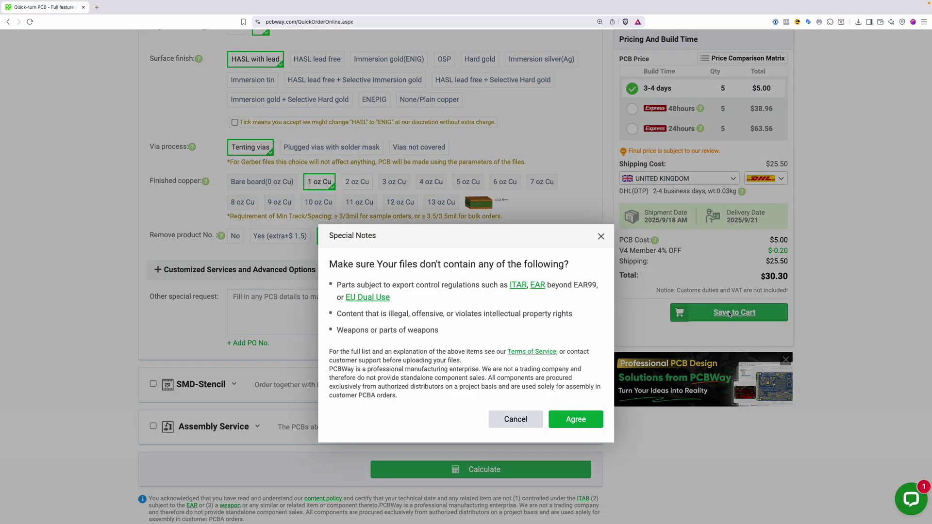
{"action": "left_click", "coordinate": [572, 421]}
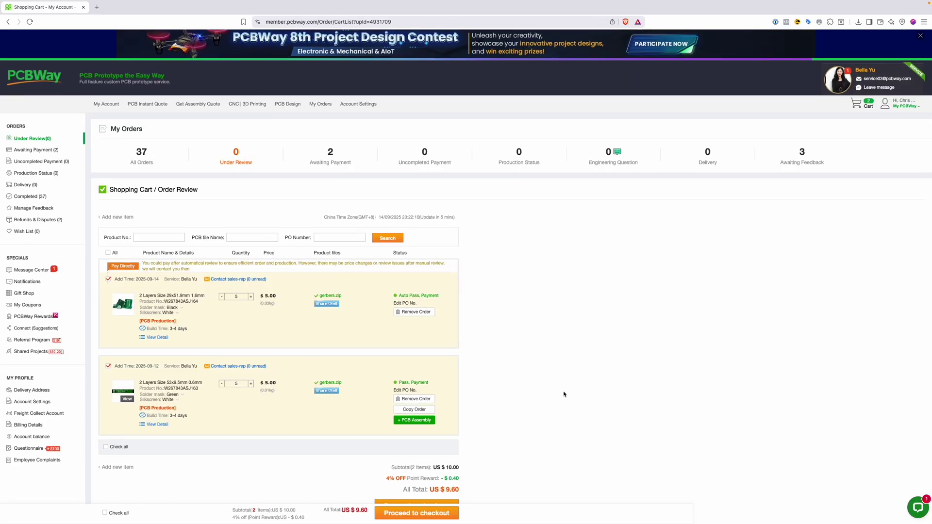
{"action": "scroll", "coordinate": [564, 394], "scroll_direction": "down", "scroll_amount": 3}
{"action": "scroll", "coordinate": [565, 394], "scroll_direction": "down", "scroll_amount": 1}
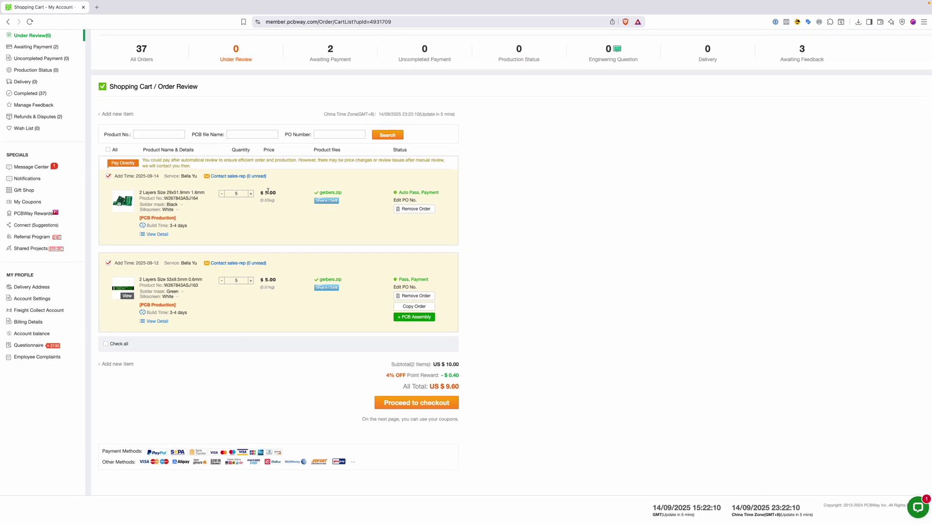